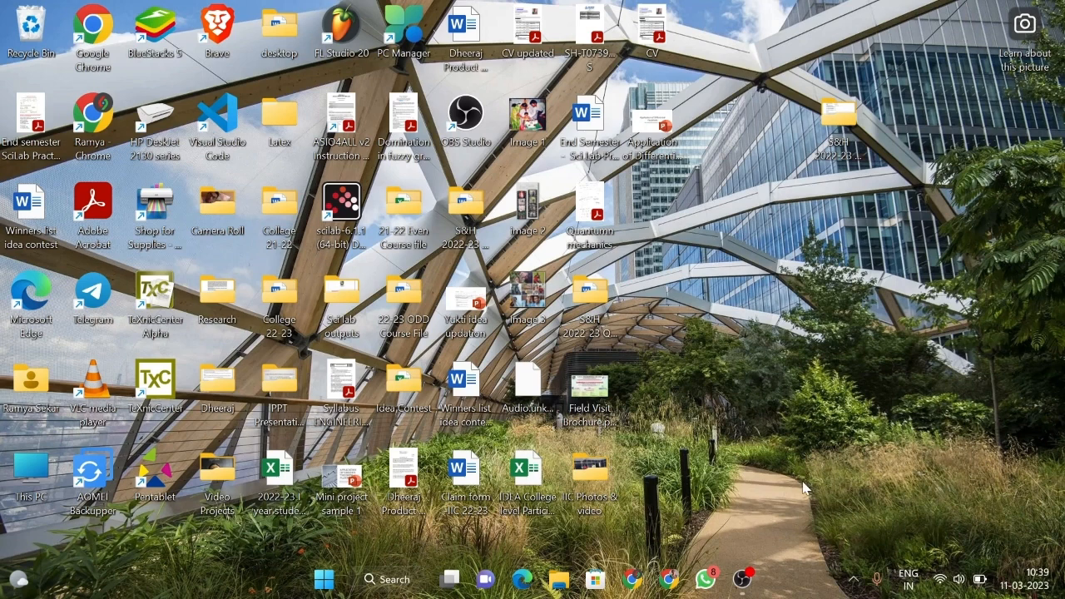
Step: Open Google Chrome, search the web for "r" and open the R Project for Statistical Computing website
left_click(636, 583)
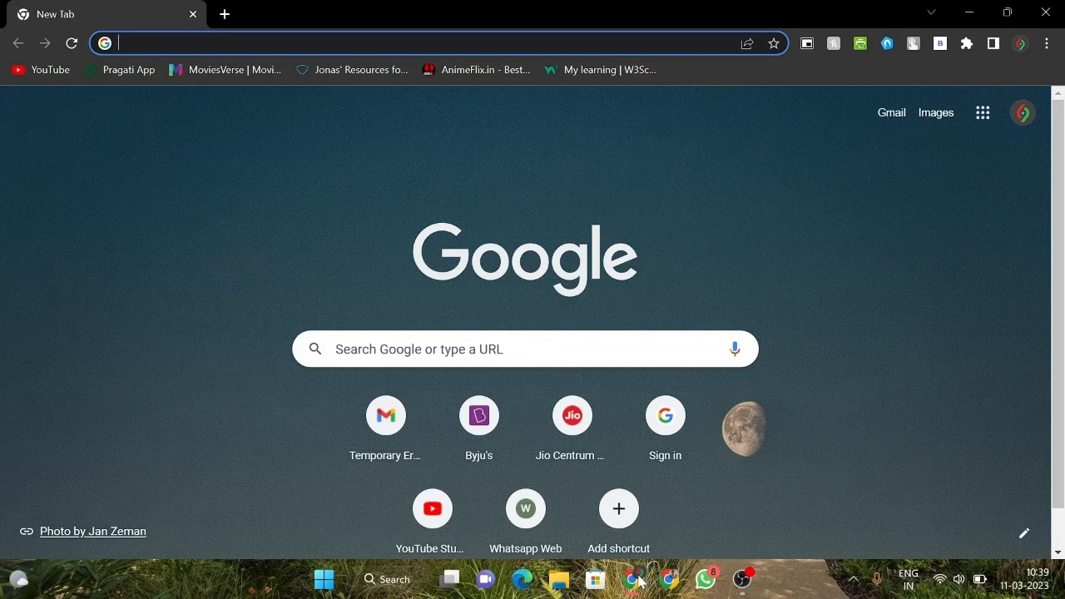
type("r")
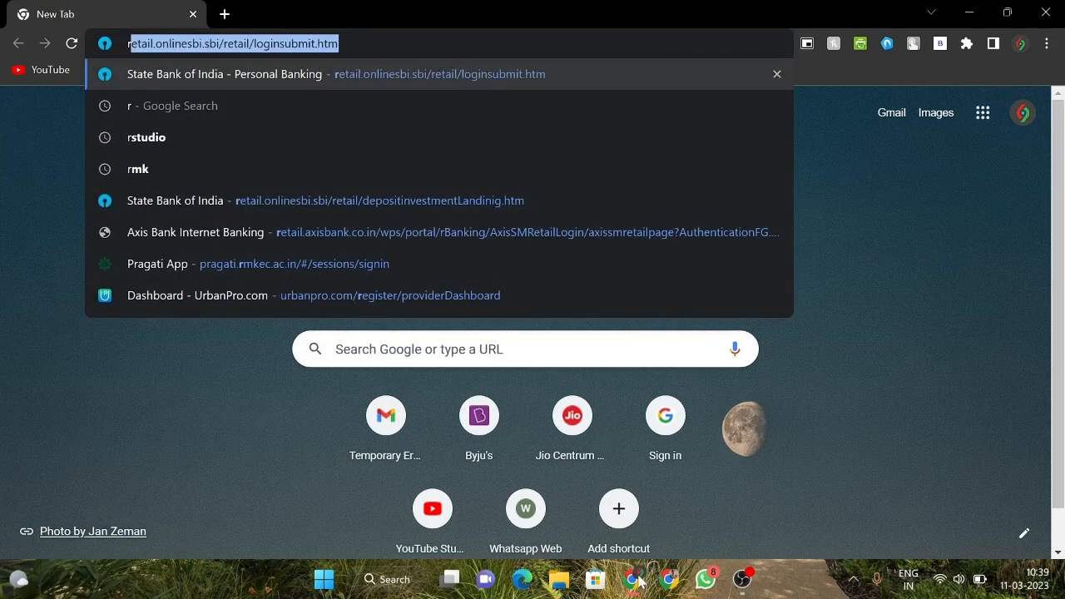
key("BackSpace")
key("Return")
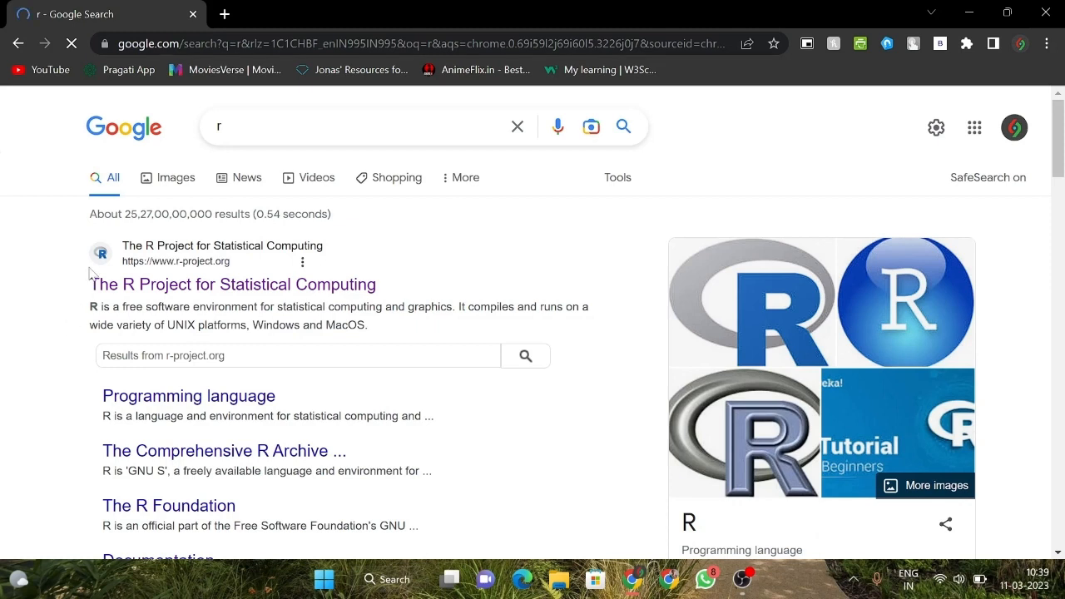
left_click(290, 286)
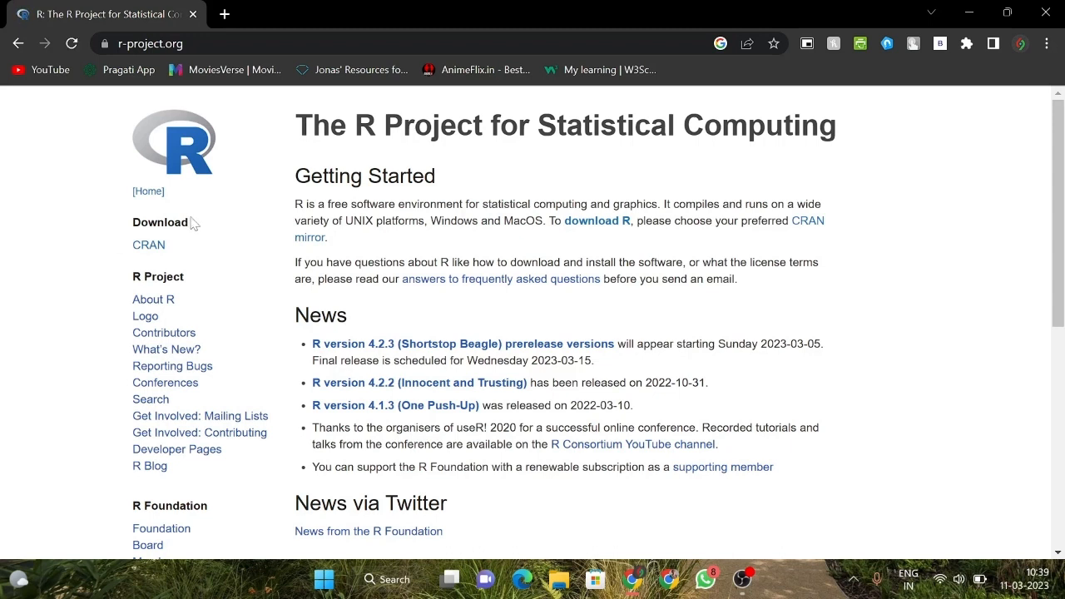
Step: Download the R-4.2.2 base installer for Windows from CRAN's 0-Cloud mirror
left_click(151, 248)
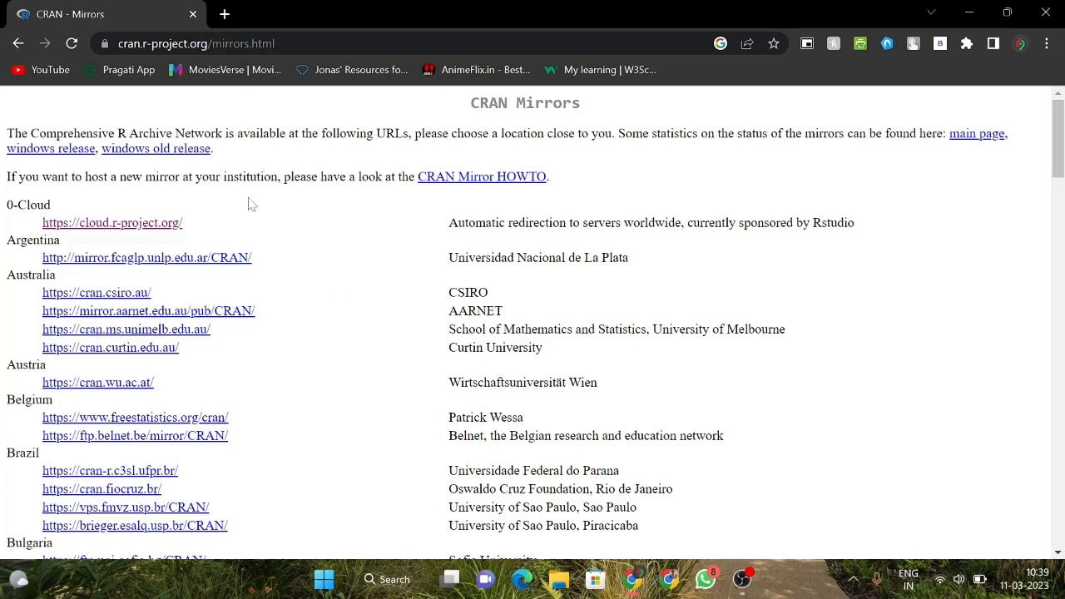
left_click(159, 230)
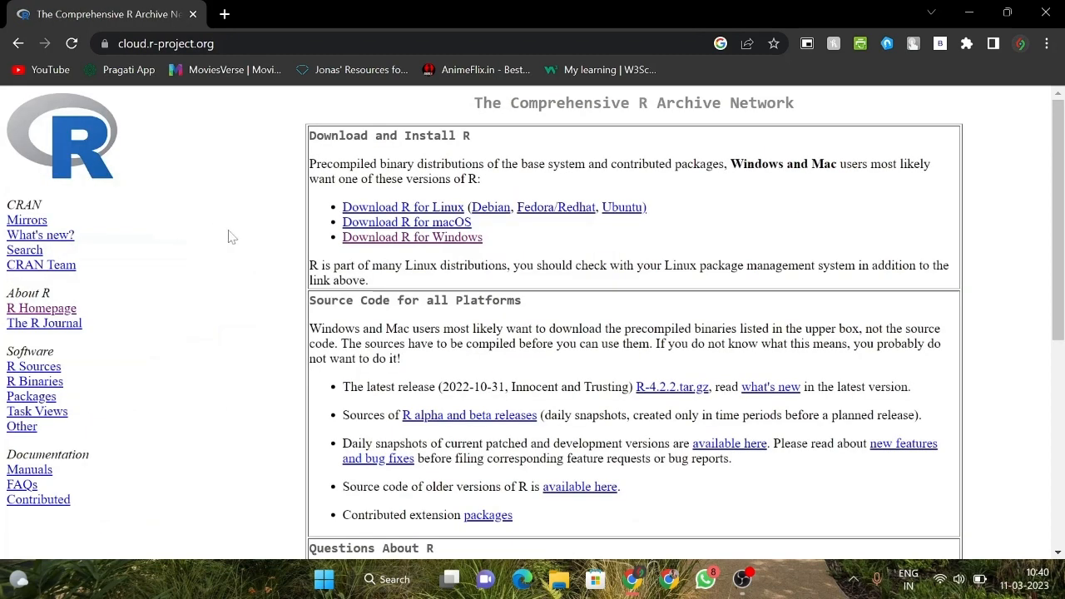
left_click(457, 242)
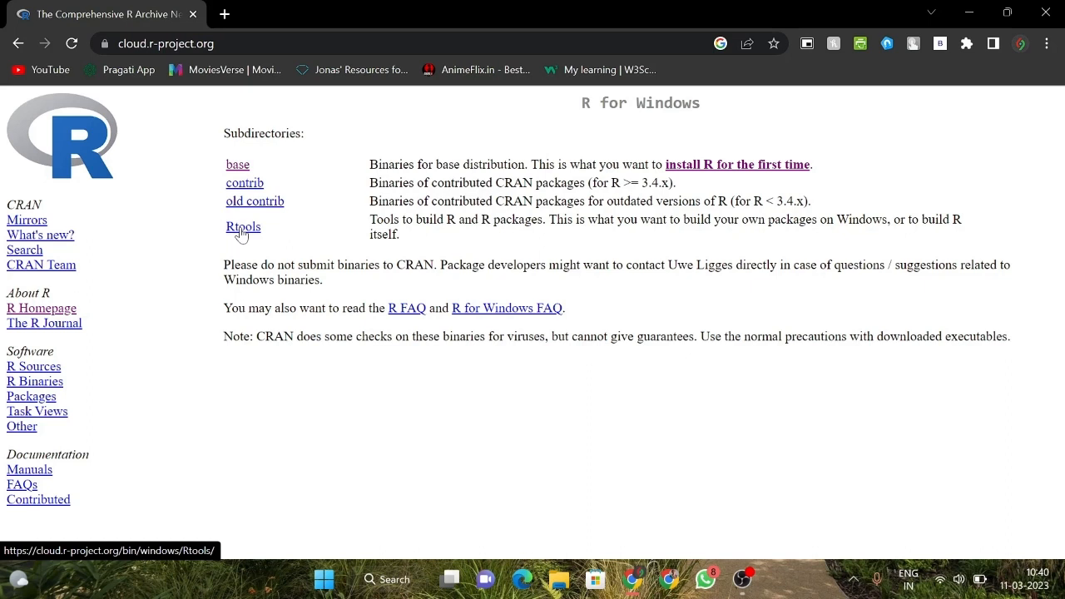
left_click(238, 166)
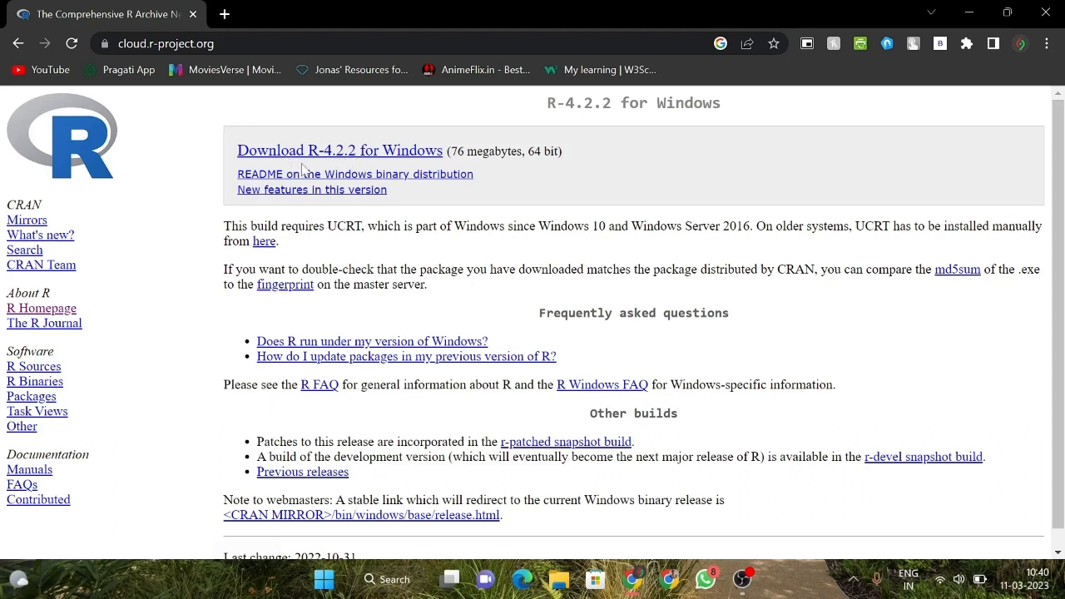
left_click(379, 156)
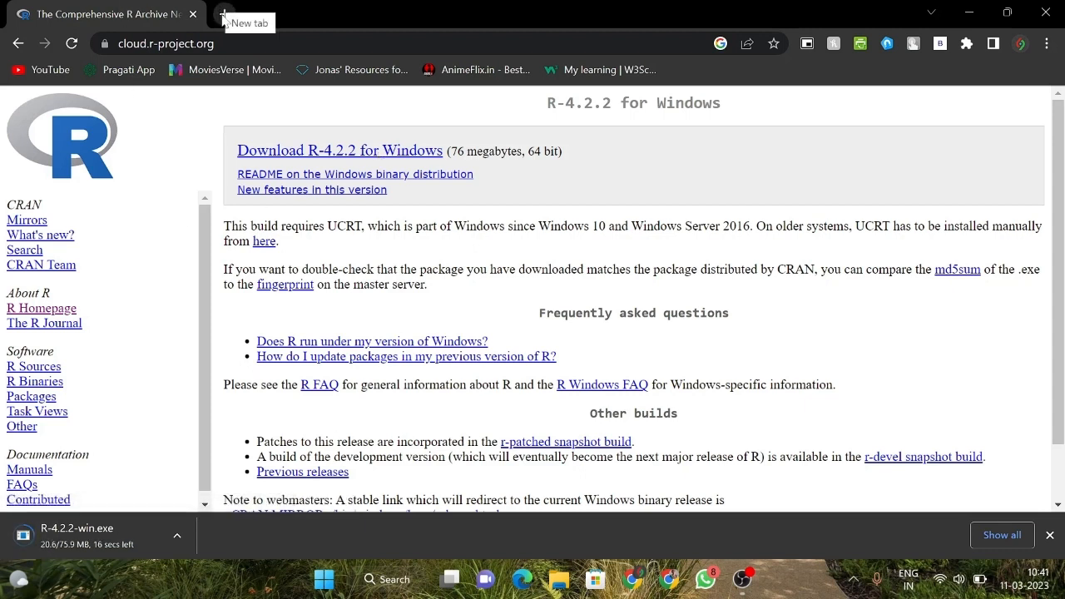
Step: Search for "rstudio" in a new browser tab and open Posit's Download RStudio result
left_click(223, 14)
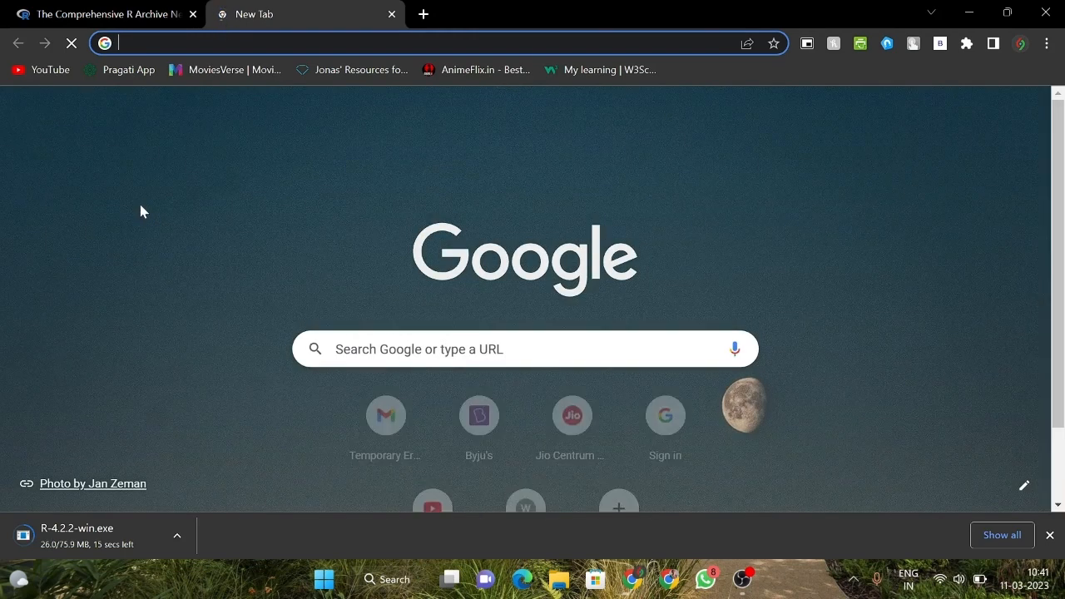
type("r")
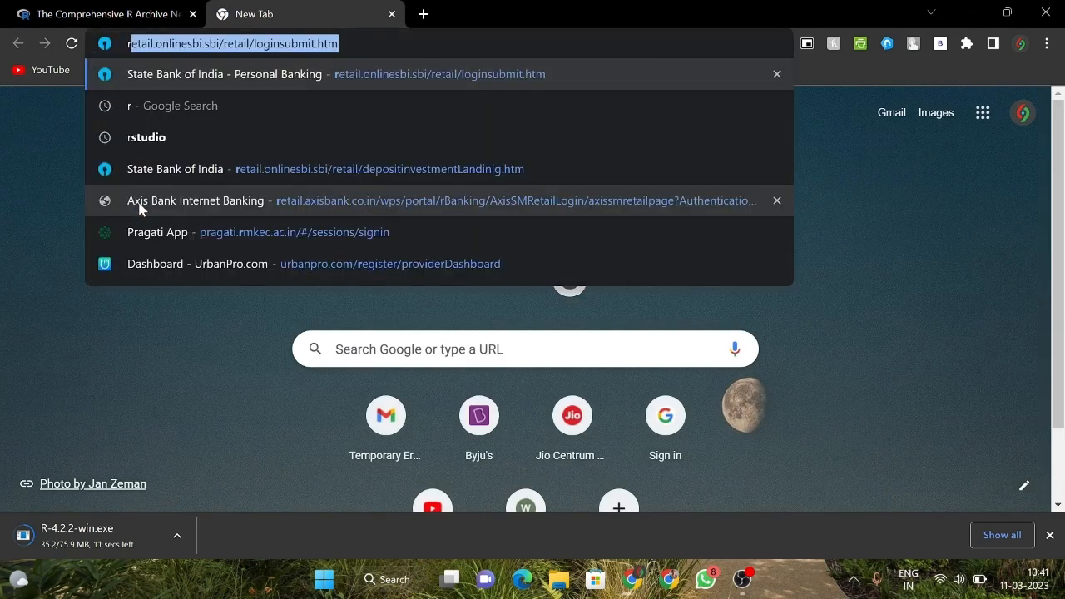
type("studio")
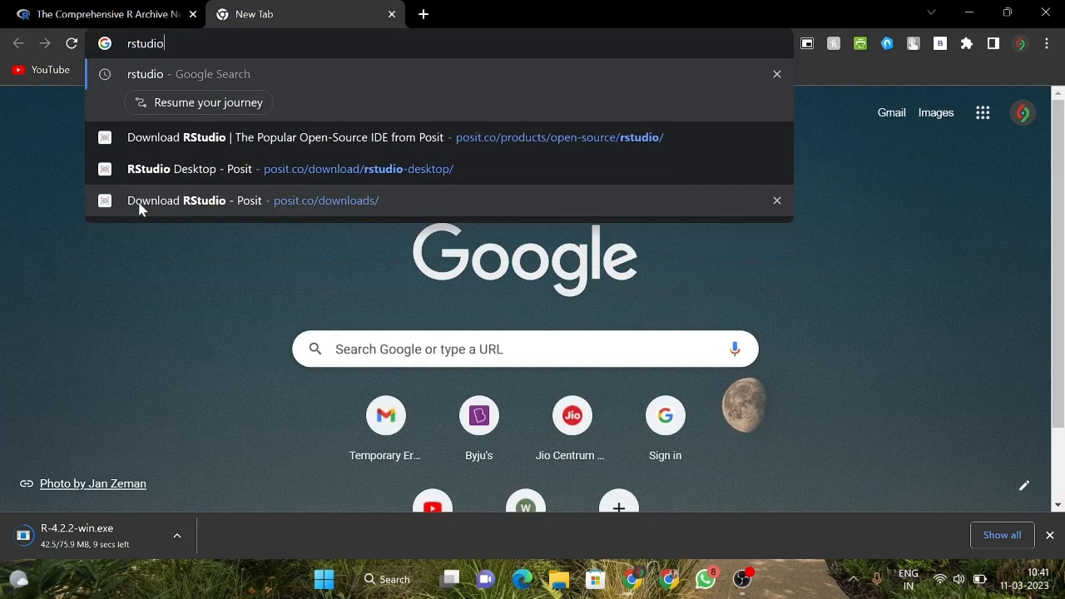
key("Return")
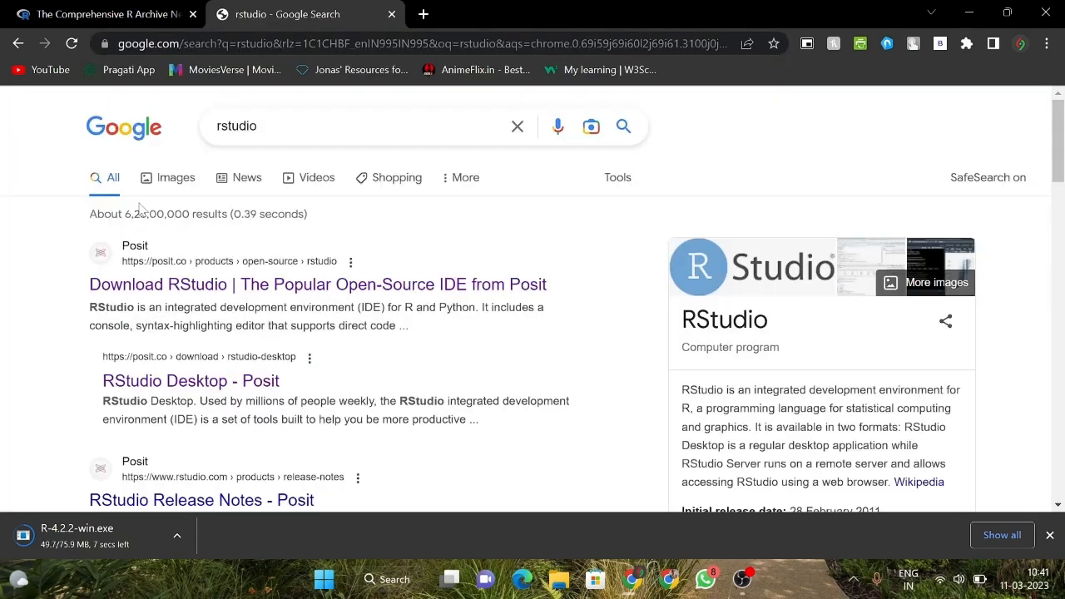
left_click(160, 292)
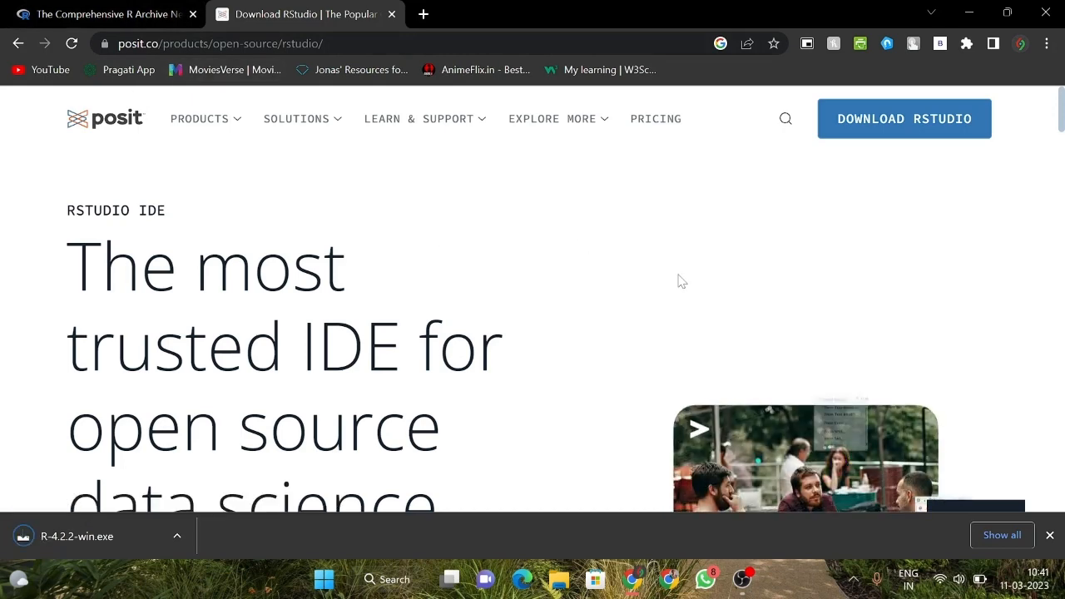
Step: Go to the RStudio Desktop download page on Posit's site and download RStudio Desktop for Windows
scroll(680, 282, "down", 2)
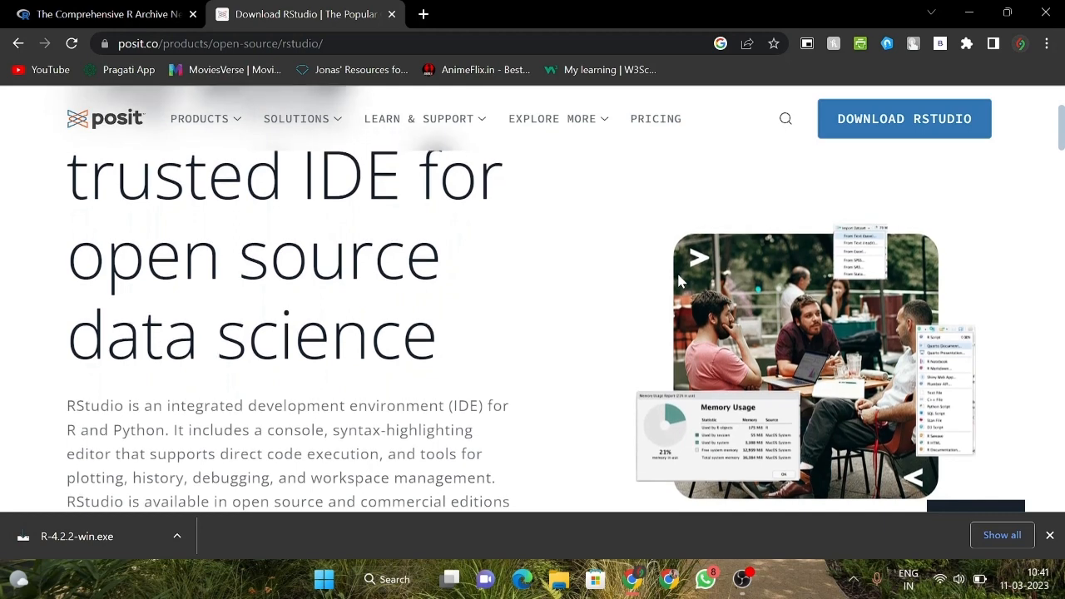
left_click(849, 120)
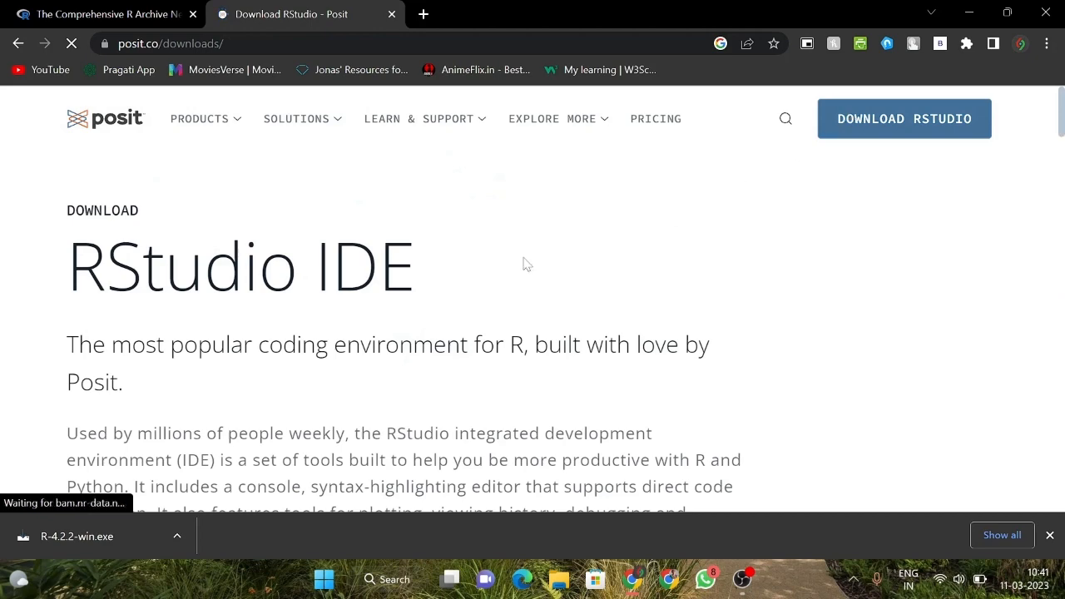
scroll(524, 265, "down", 7)
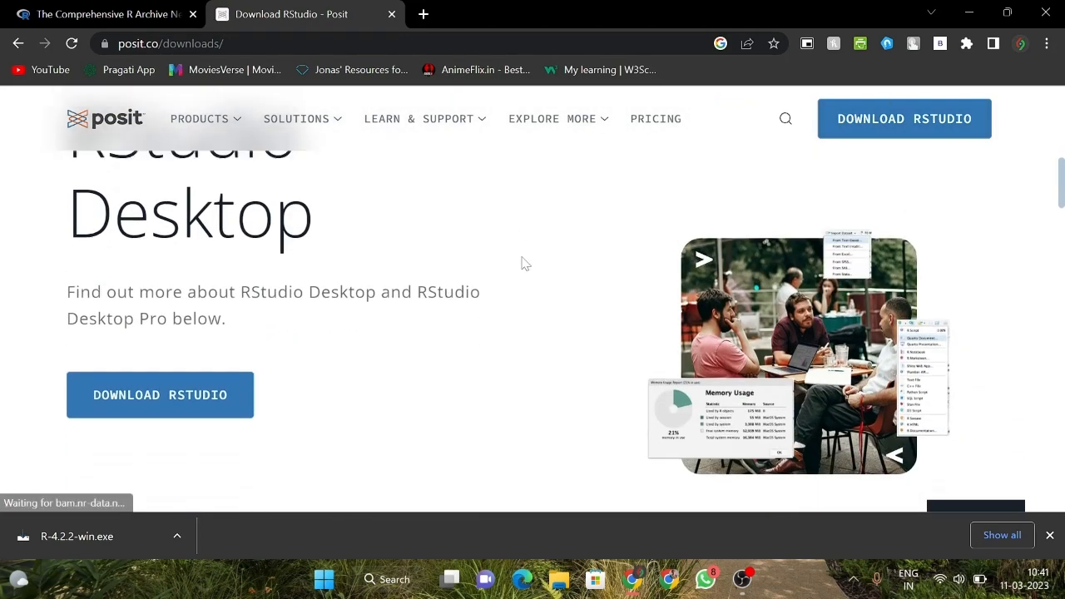
scroll(524, 265, "up", 1)
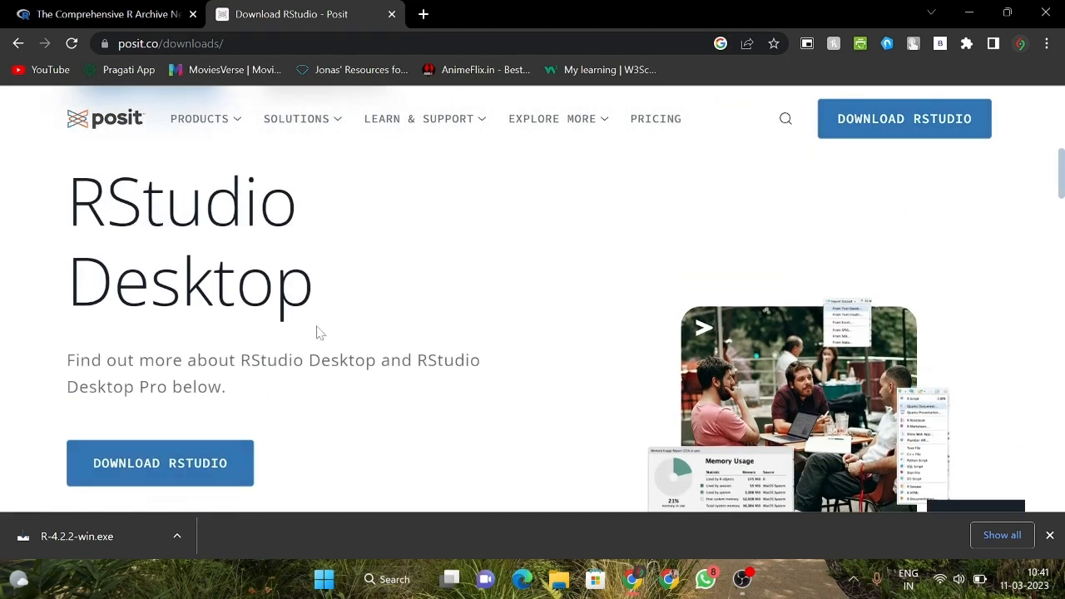
scroll(316, 333, "up", 2)
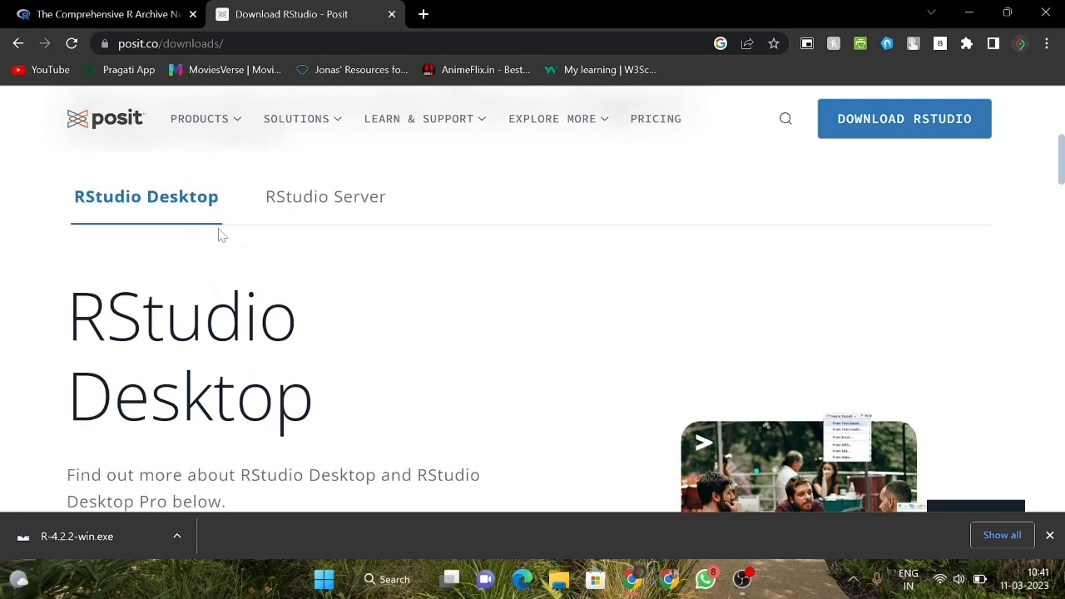
scroll(171, 267, "down", 3)
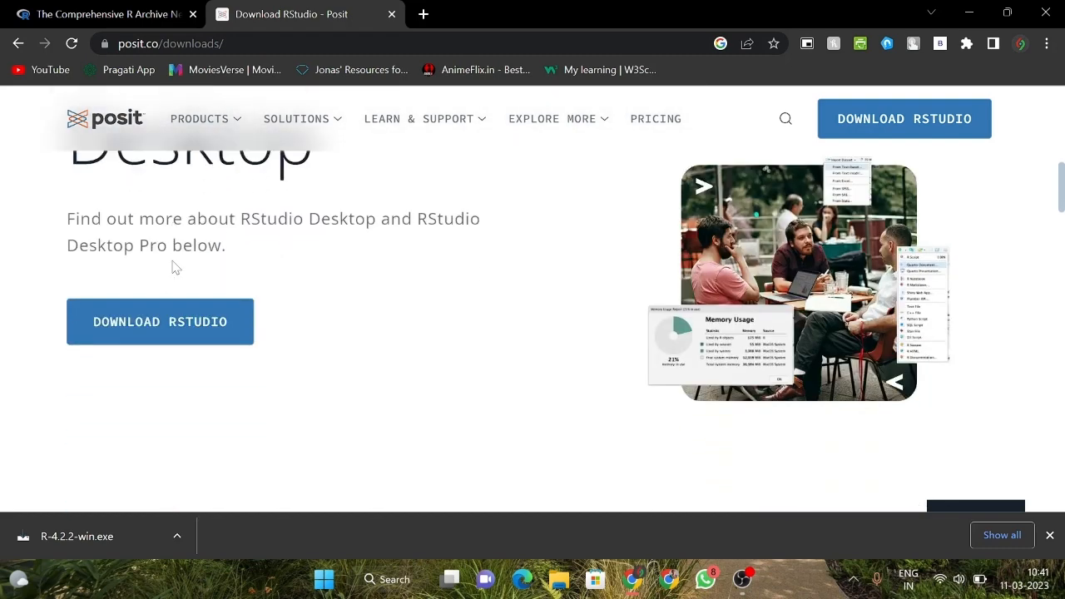
left_click(179, 297)
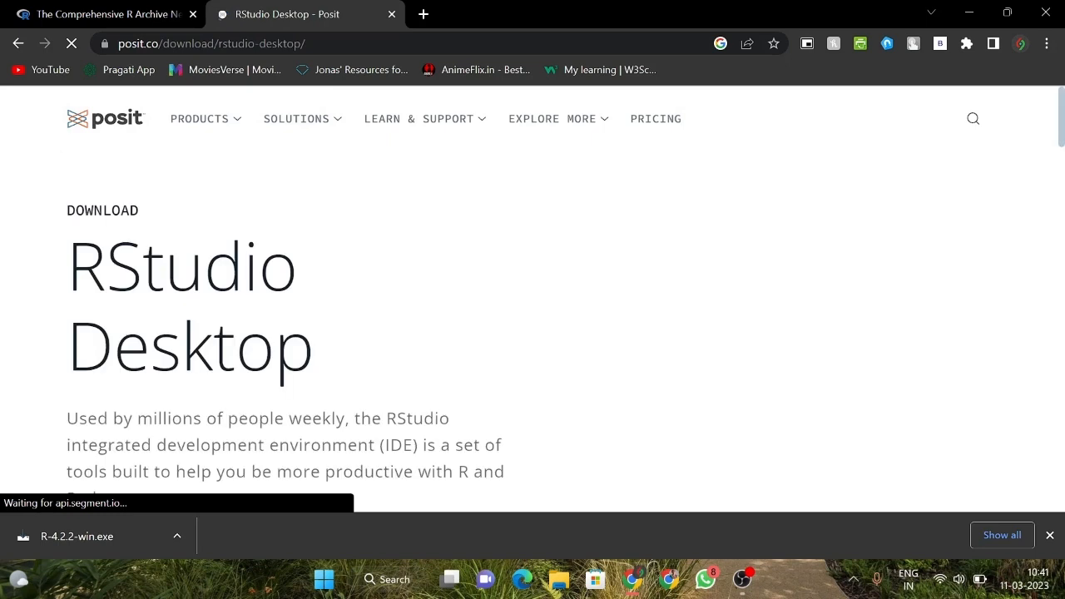
scroll(533, 300, "down", 5)
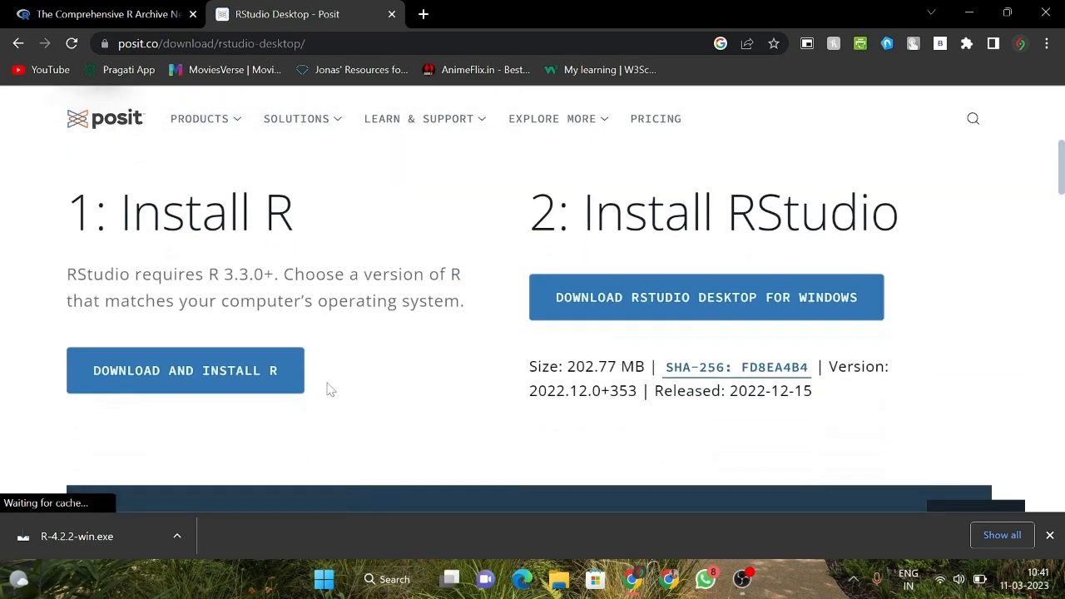
left_click(677, 308)
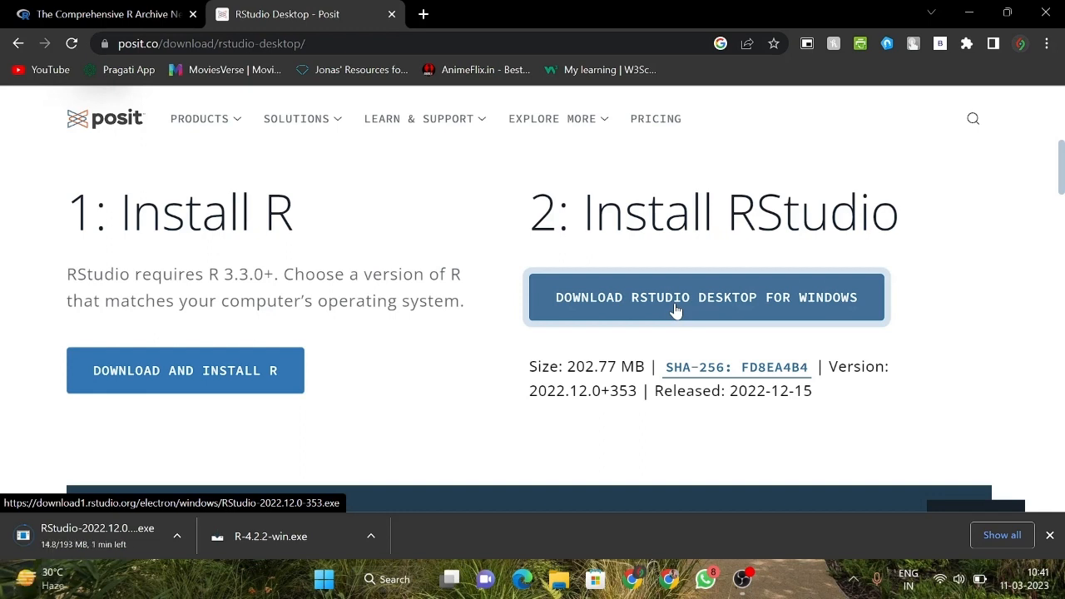
Step: Show the downloaded R-4.2.2-win.exe in its folder from the browser's download list and maximize the folder window
key("ctrl+j")
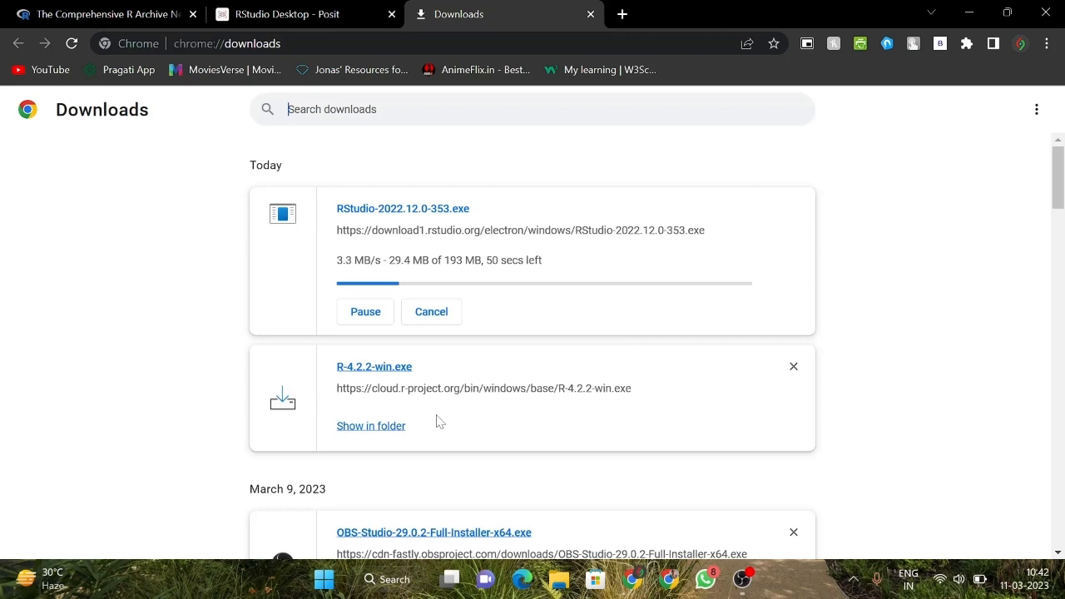
left_click(351, 428)
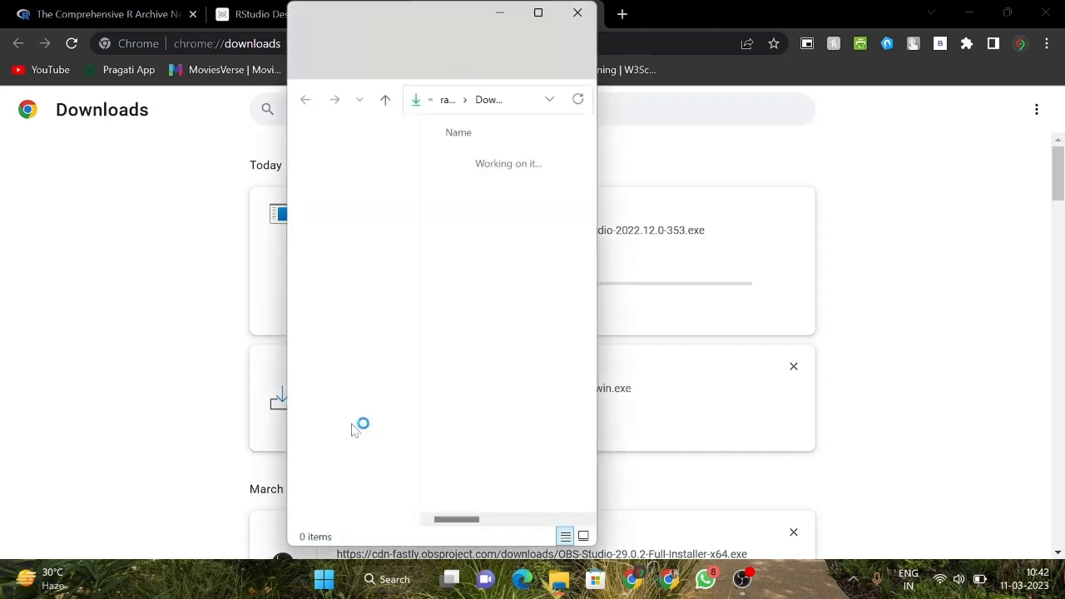
left_click(539, 13)
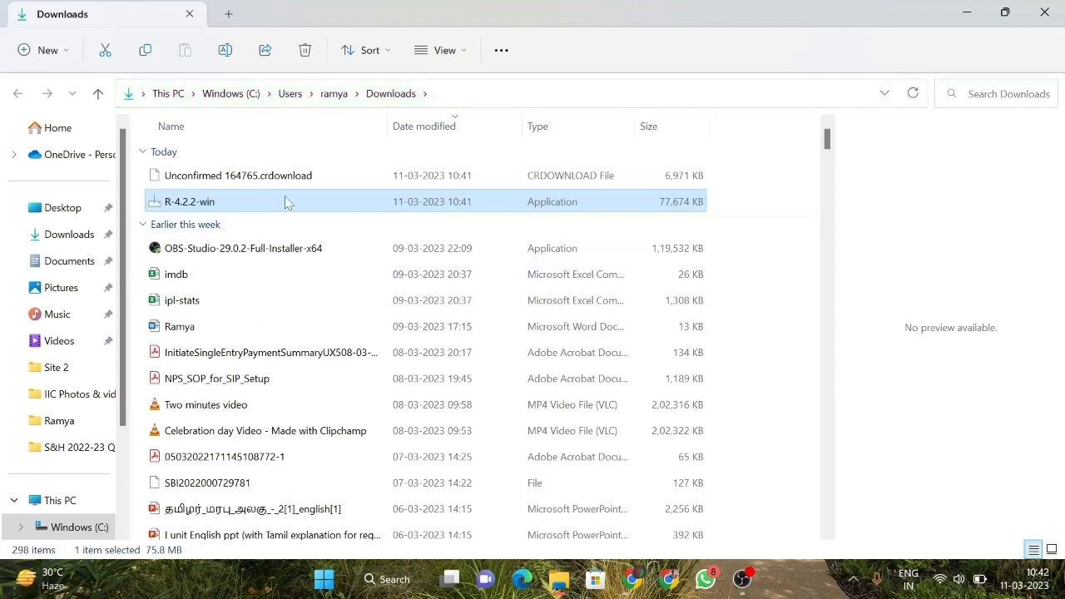
Step: Run the R-4.2.2-win installer as administrator and allow it to run despite the SmartScreen warning
double_click(286, 201)
right_click(286, 201)
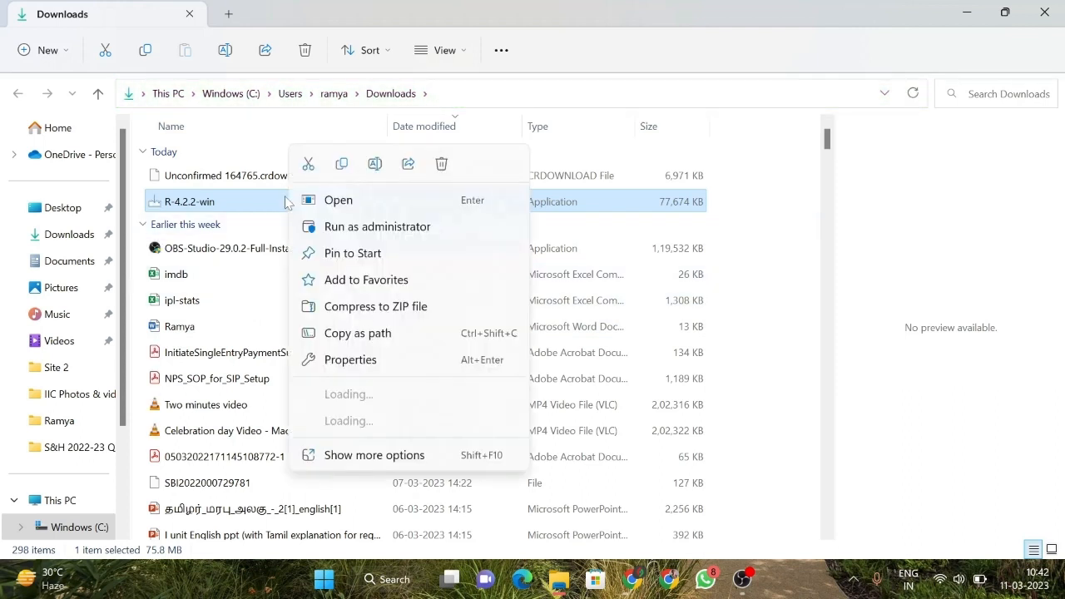
left_click(341, 227)
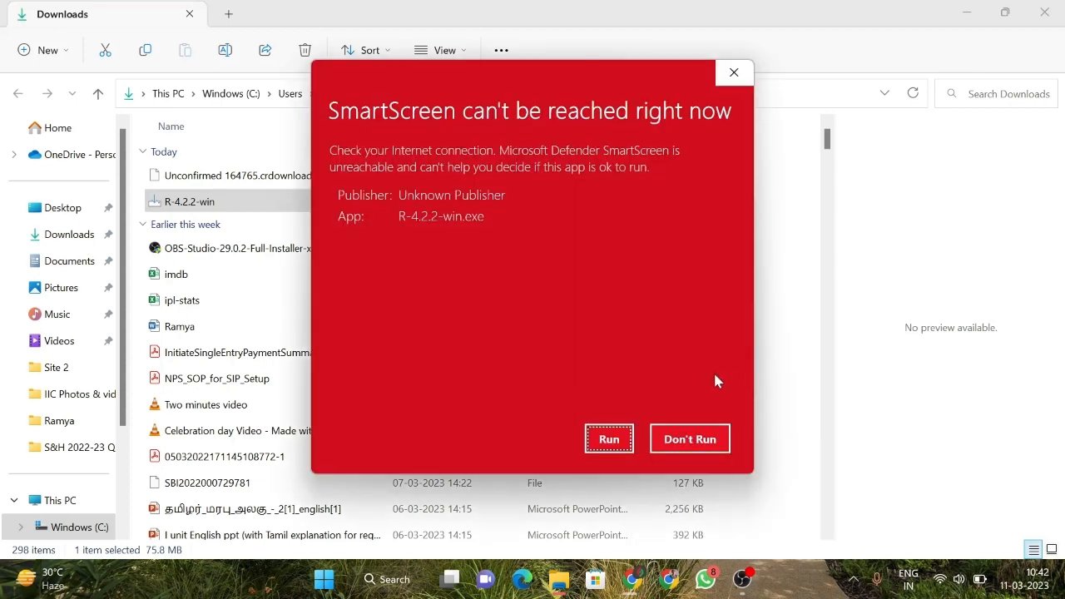
left_click(610, 439)
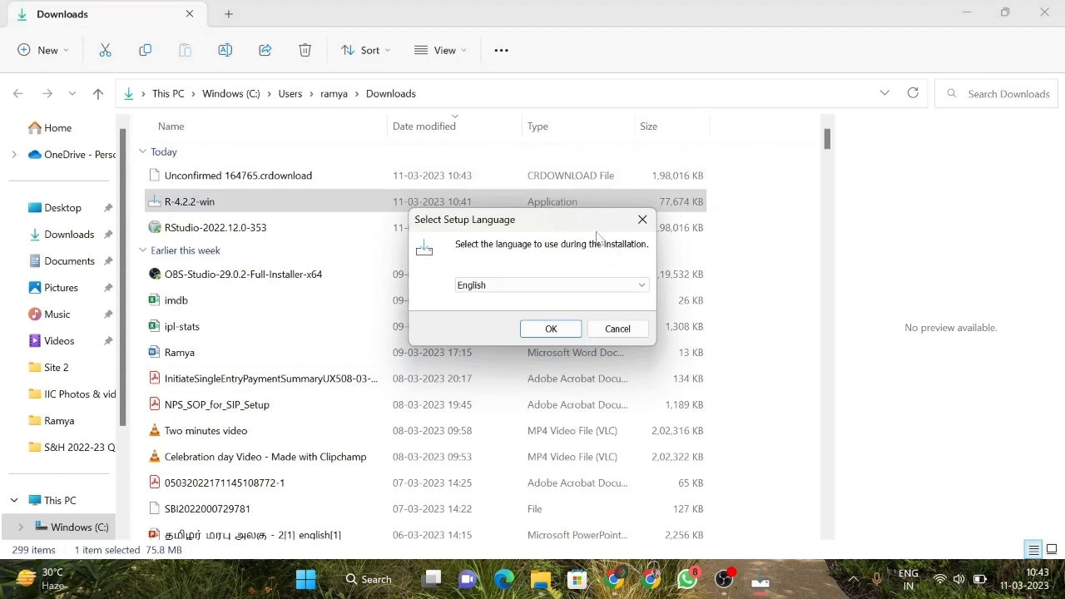
Step: Start R for Windows 4.2.2 setup in English, continue past the licence and keep the destination C:\Program Files\R\R-4.2.2
left_click(550, 329)
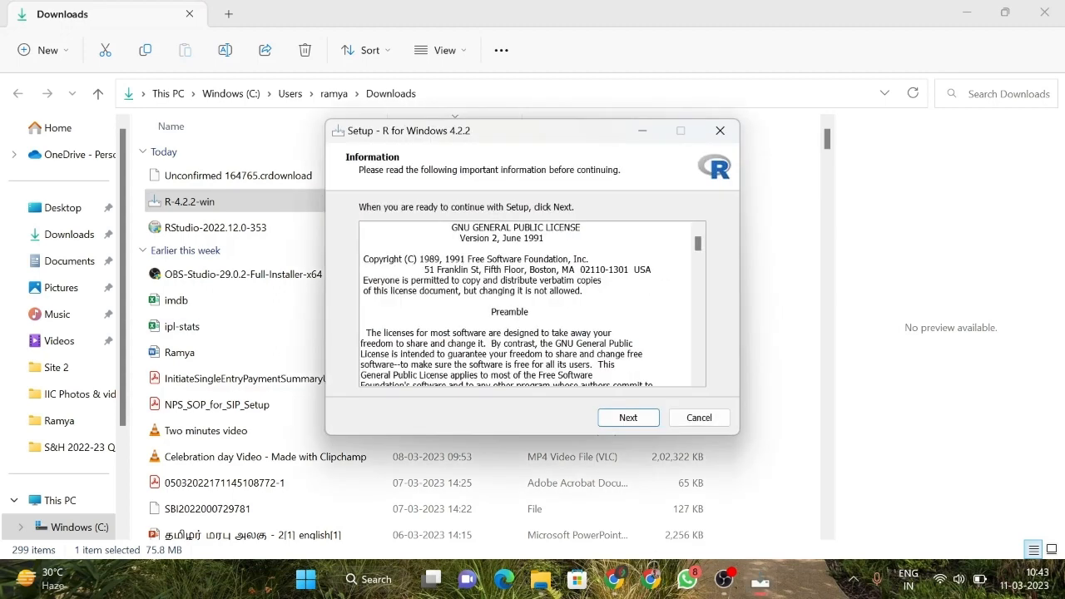
left_click(633, 420)
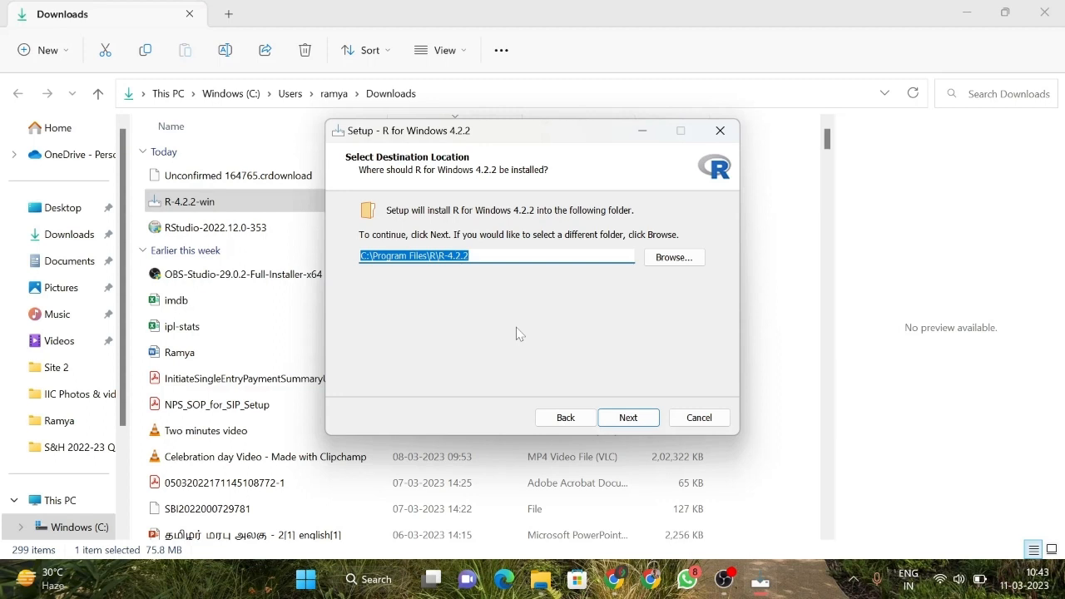
left_click(619, 428)
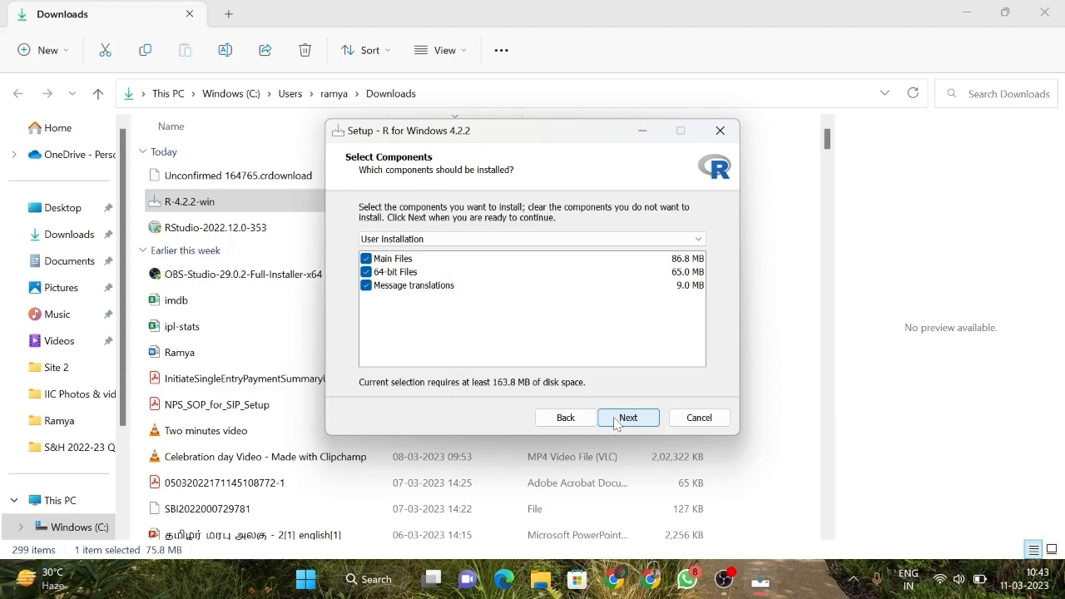
Step: Keep the User installation components, the default startup options and the Start Menu folder R in the setup wizard
left_click(617, 424)
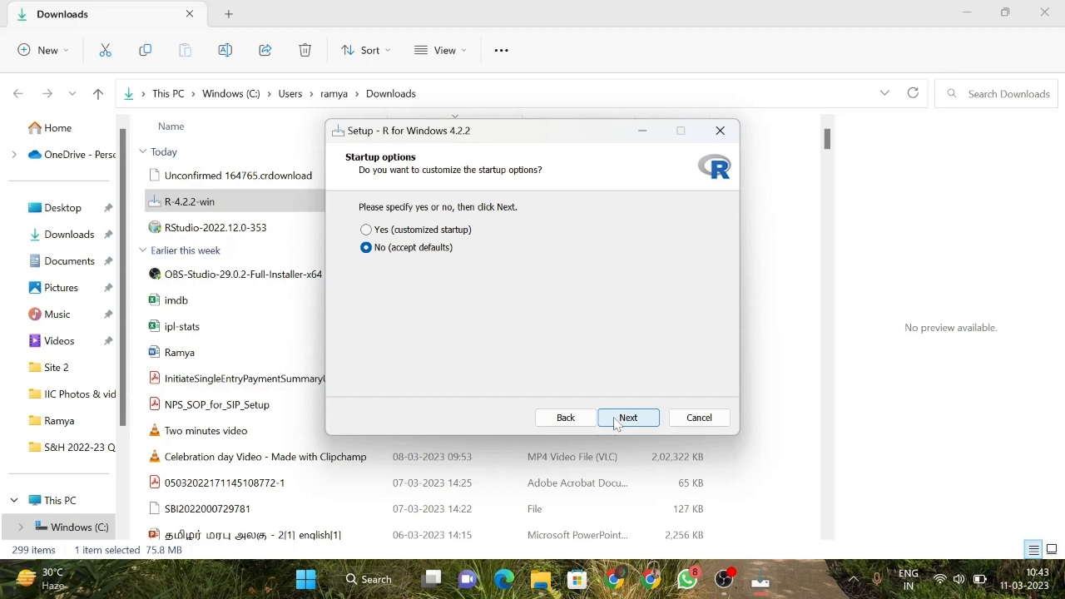
left_click(617, 424)
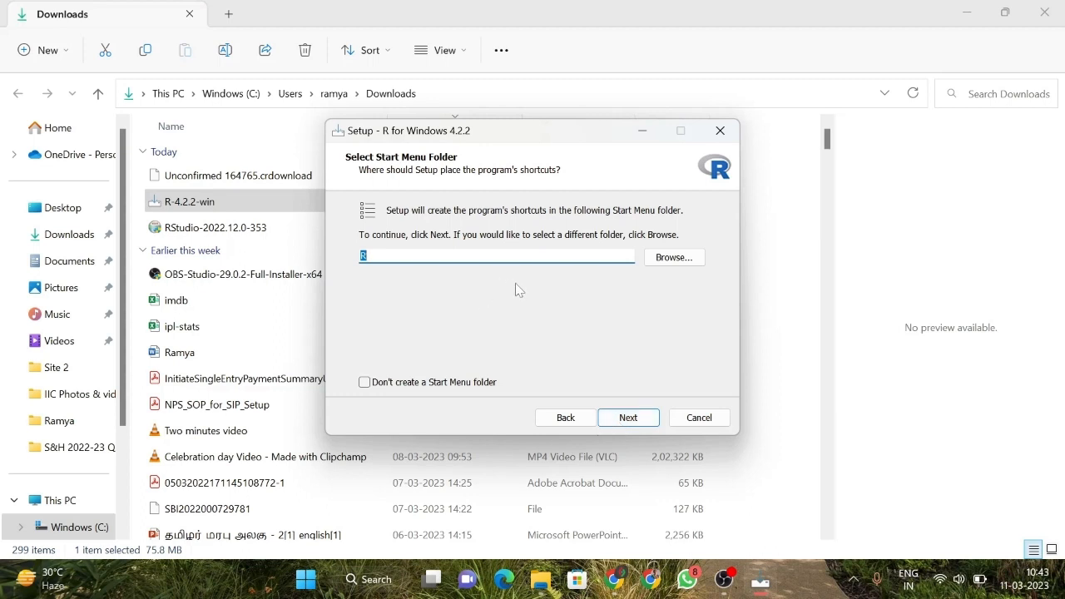
left_click(642, 424)
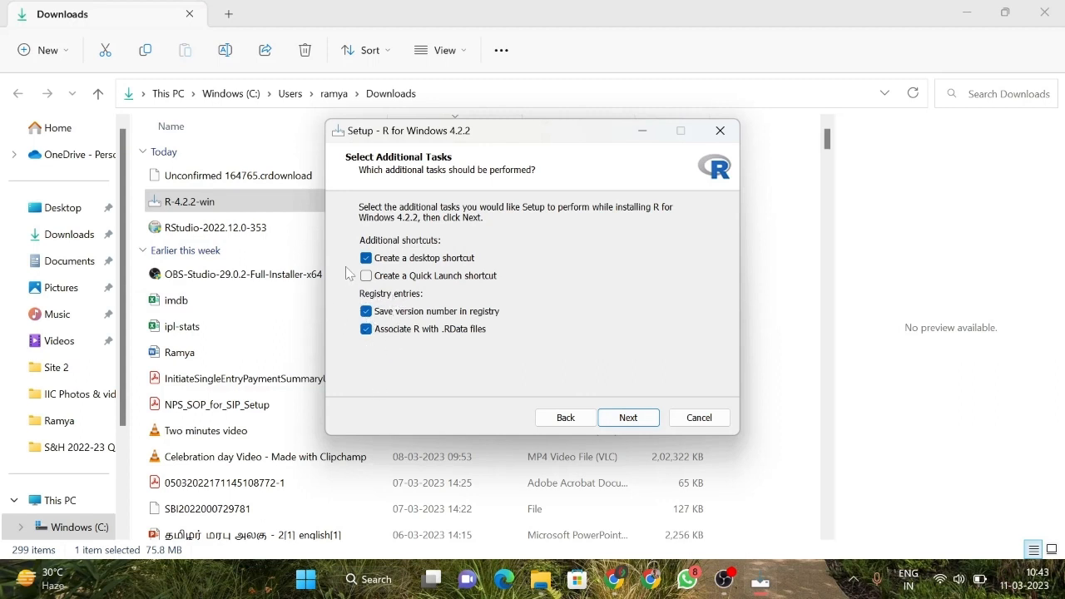
Step: Turn off the desktop shortcut, keep both registry entries enabled and start installing R for Windows 4.2.2
left_click(367, 312)
left_click(367, 329)
left_click(367, 312)
left_click(368, 329)
left_click(367, 260)
left_click(624, 417)
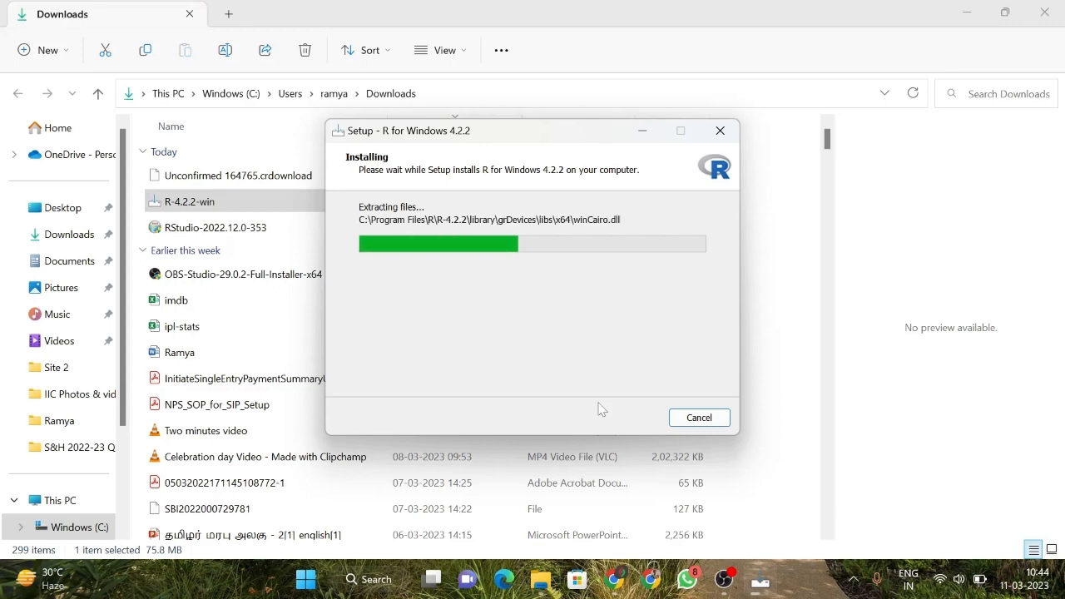
Step: Close the Downloads folder window, bring the R for Windows 4.2.2 setup back to the front and finish it
left_click(1043, 13)
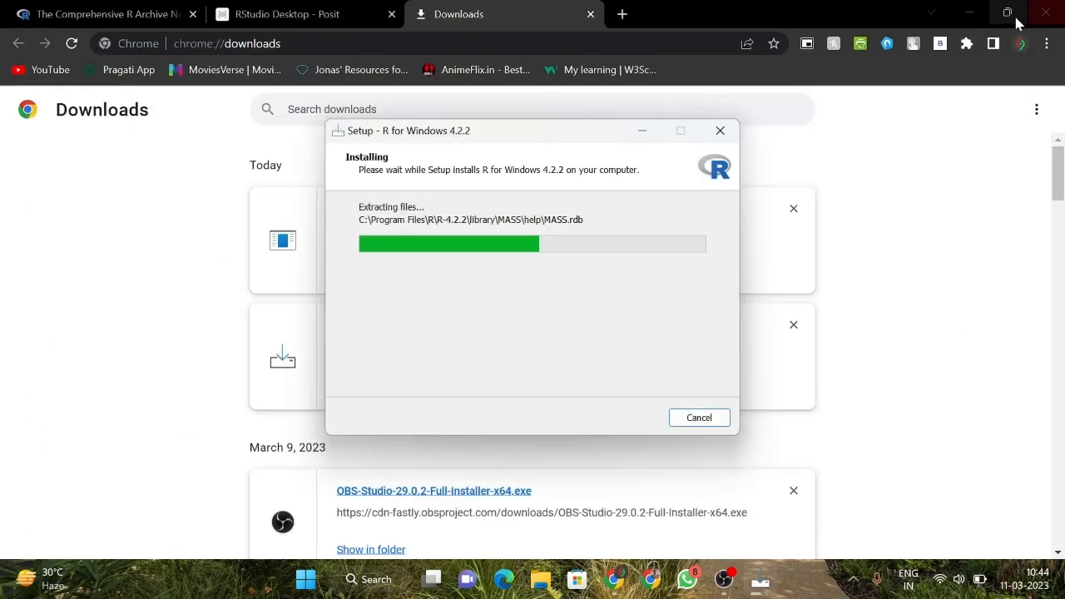
left_click(920, 250)
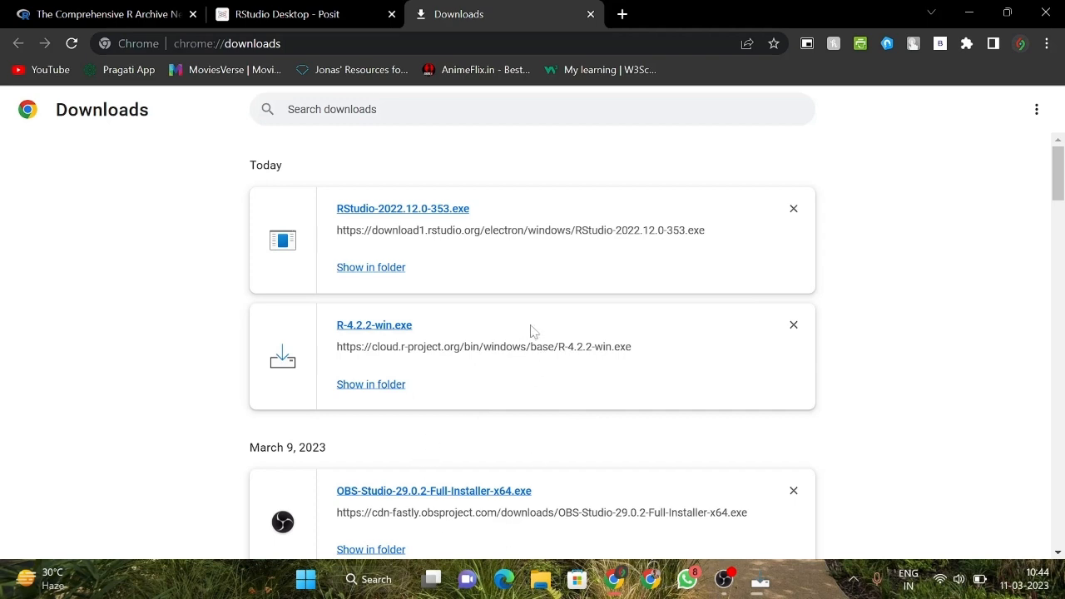
left_click(770, 586)
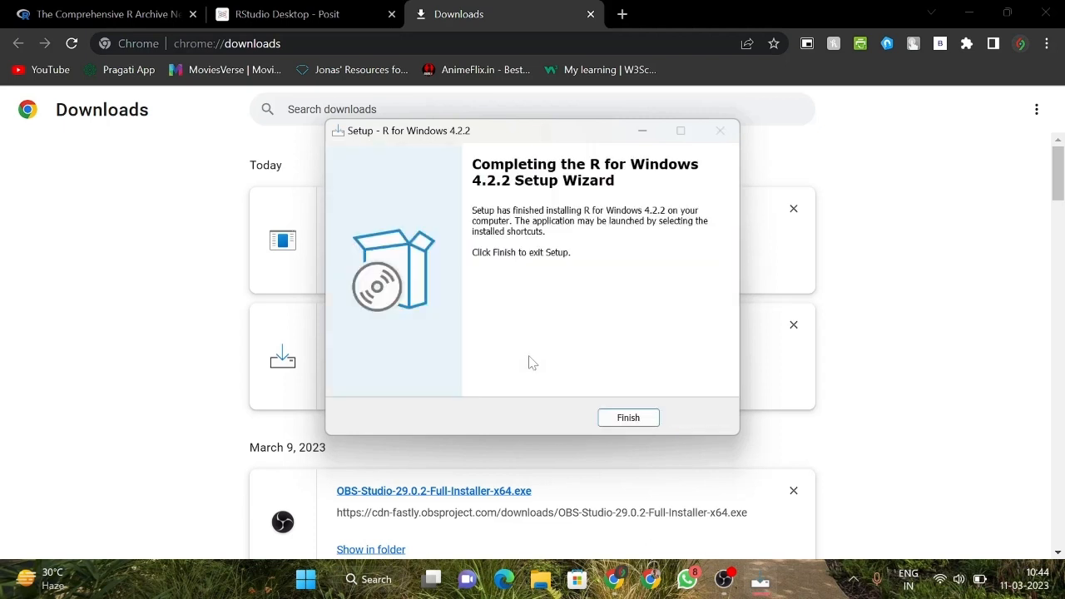
left_click(626, 418)
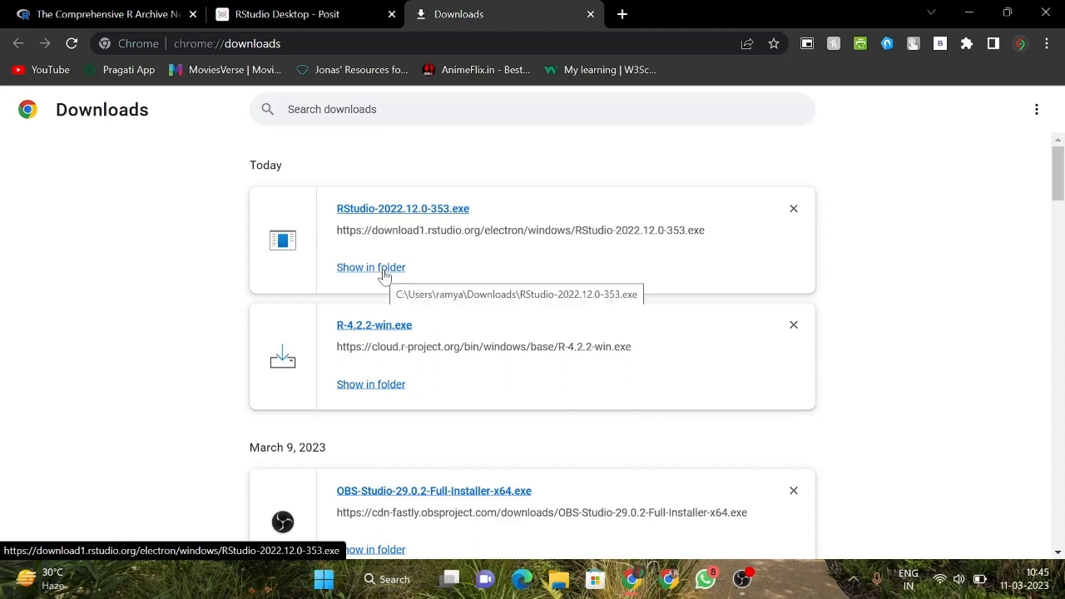
Step: Show the downloaded RStudio-2022.12.0-353.exe in its folder, maximize the folder window and run the installer as administrator
left_click(384, 268)
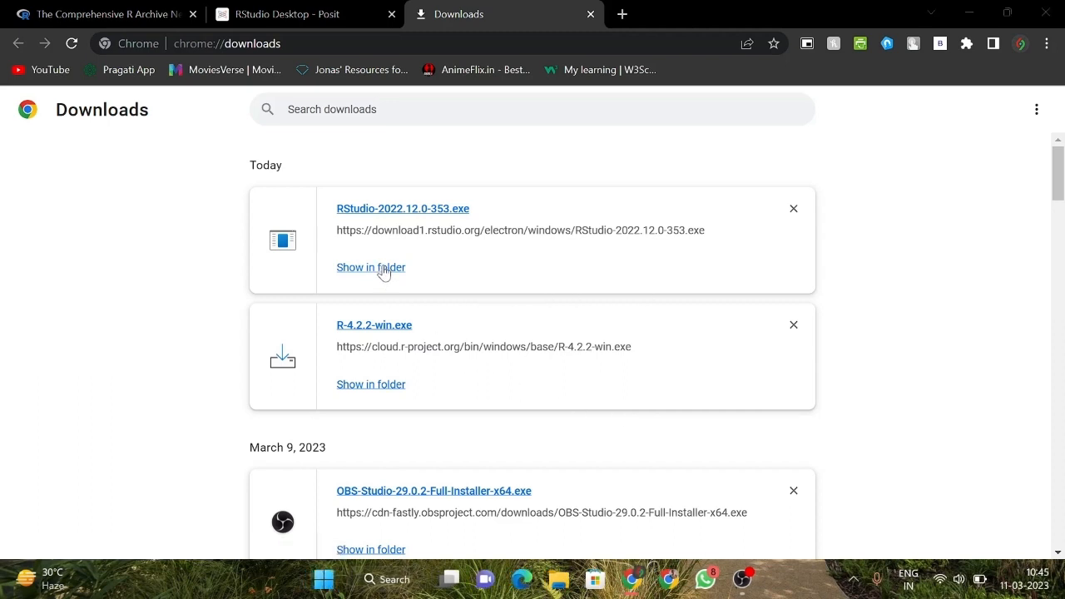
left_click(540, 12)
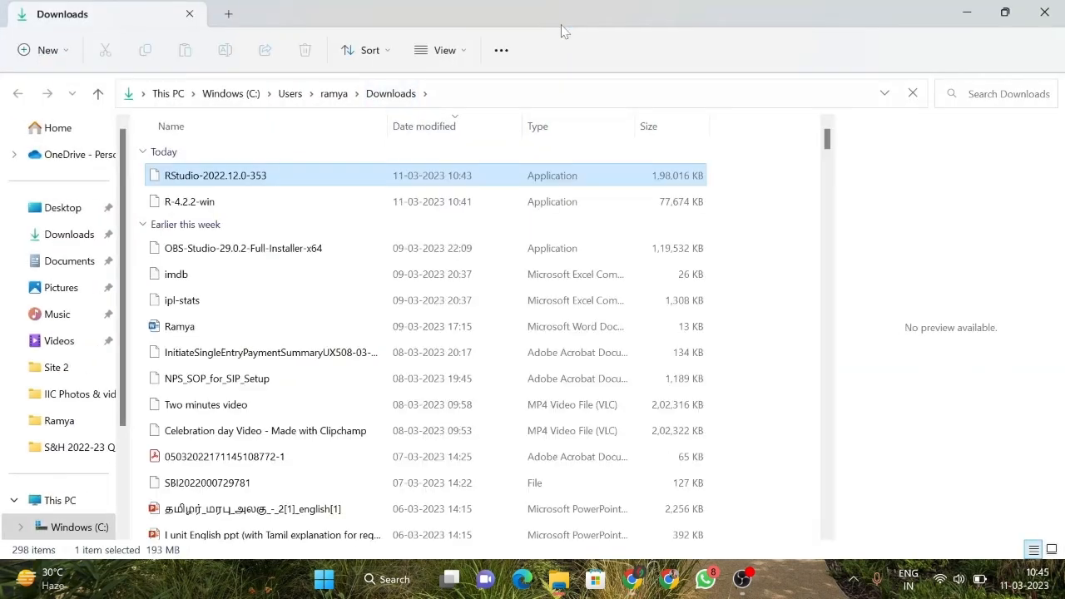
right_click(347, 185)
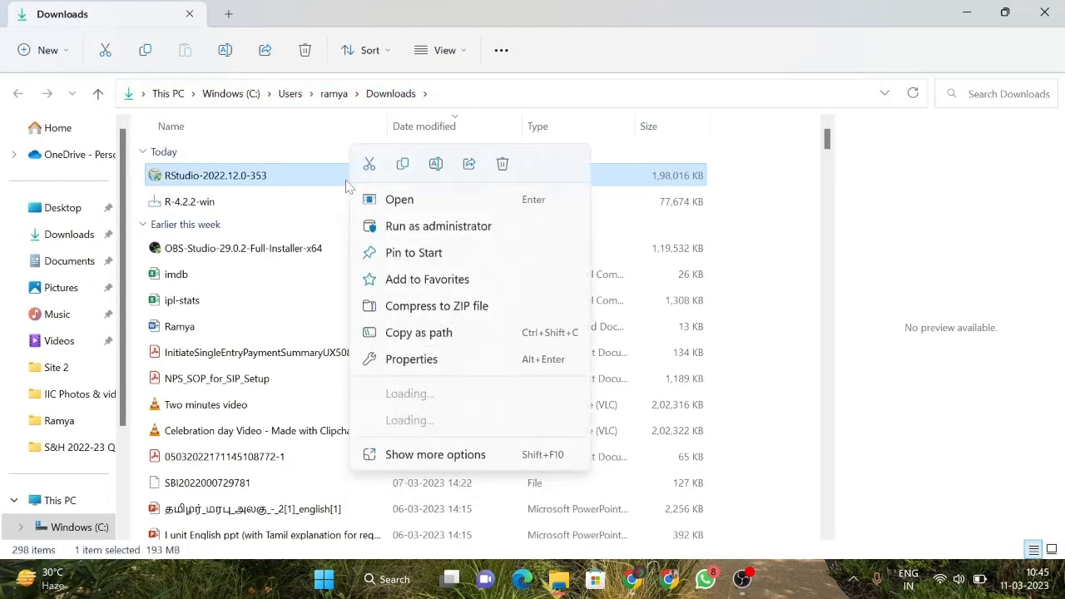
left_click(394, 227)
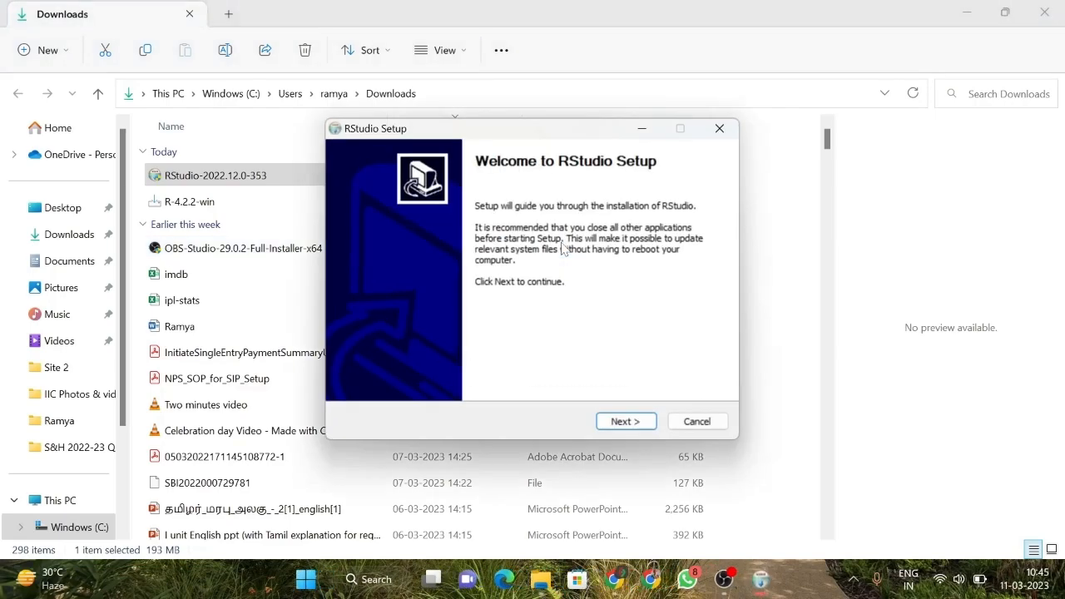
Step: Install RStudio in C:\Program Files\RStudio with the default Start Menu folder RStudio
left_click(620, 421)
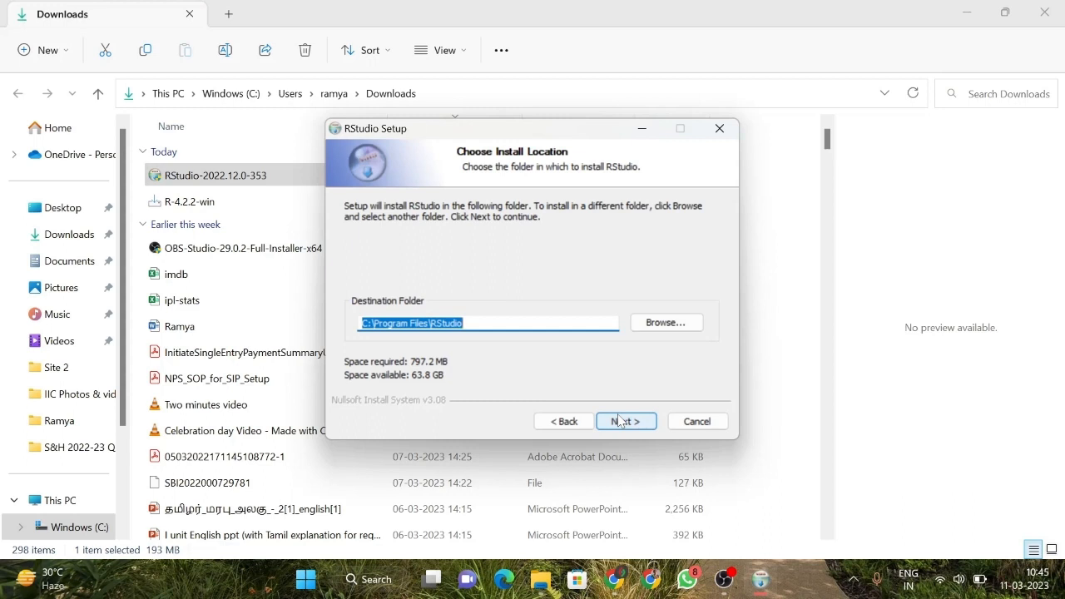
left_click(625, 421)
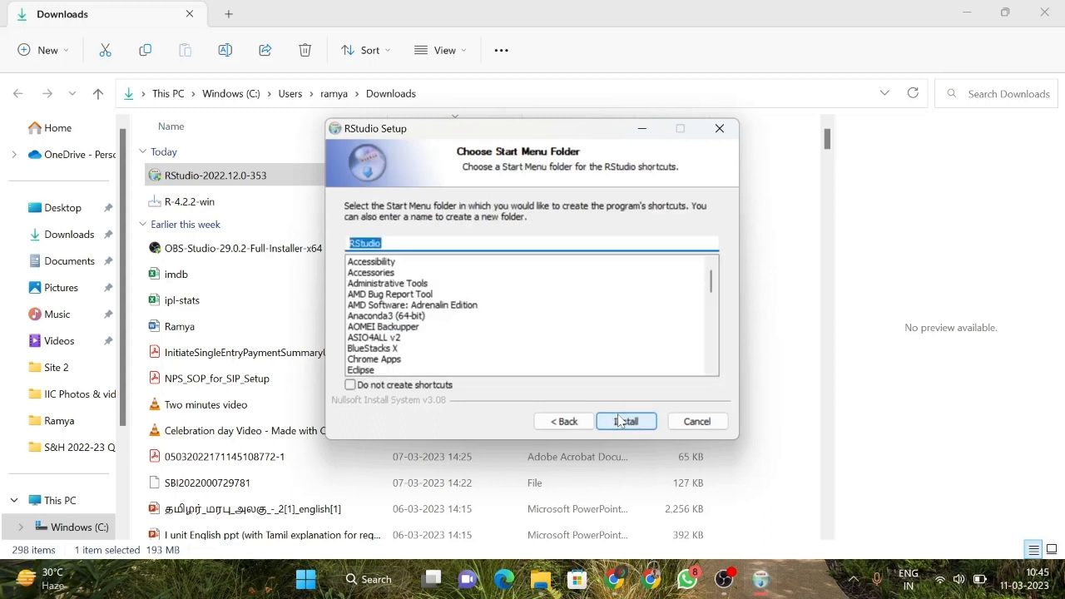
left_click(625, 421)
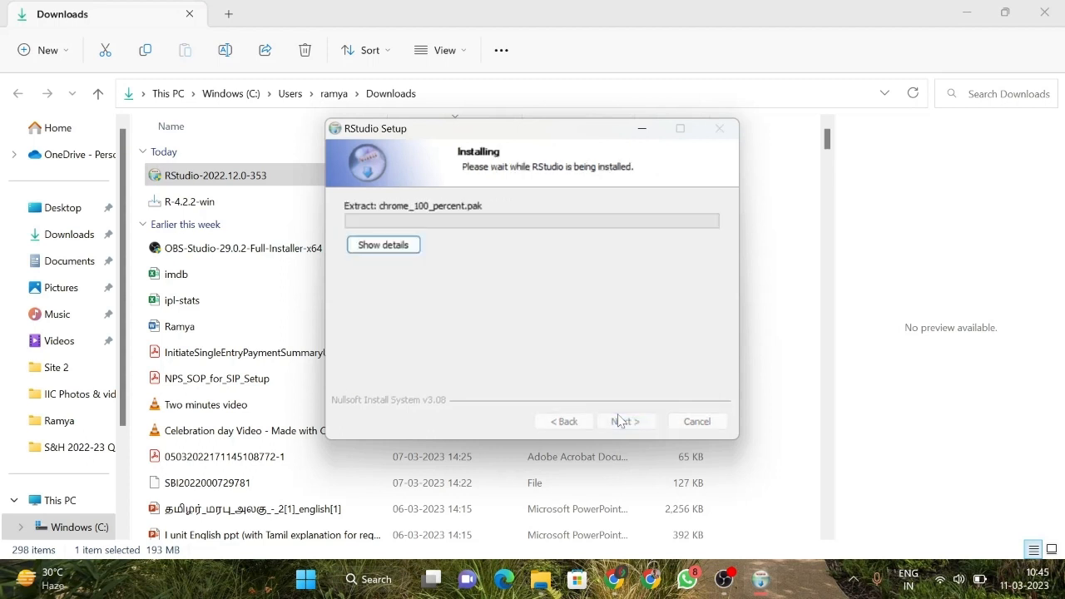
left_click(355, 251)
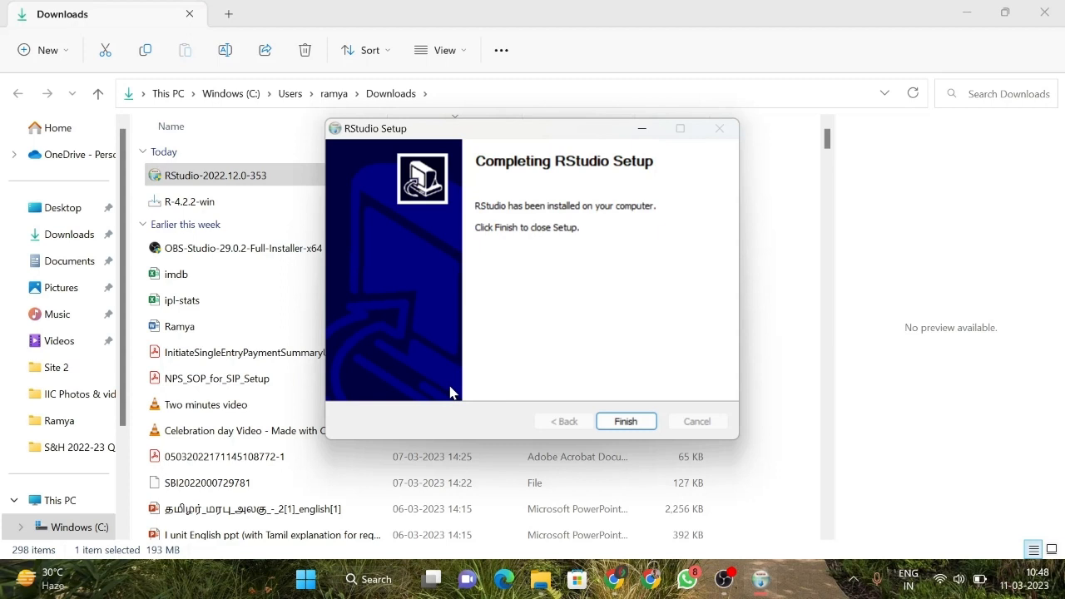
Step: Finish RStudio Setup and close the Downloads folder and browser windows
left_click(626, 422)
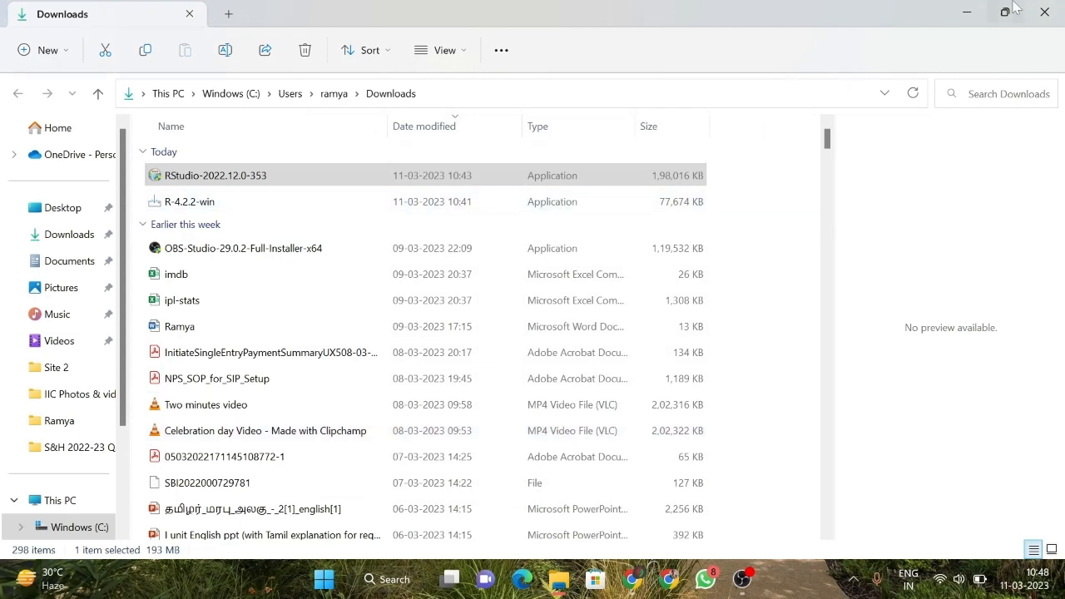
left_click(1044, 12)
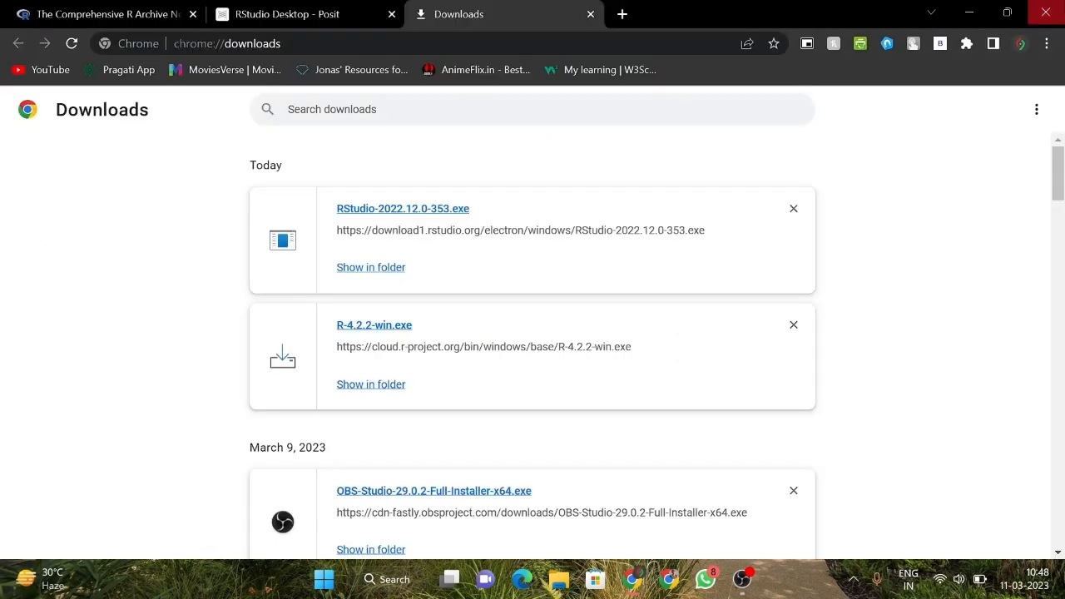
left_click(1044, 11)
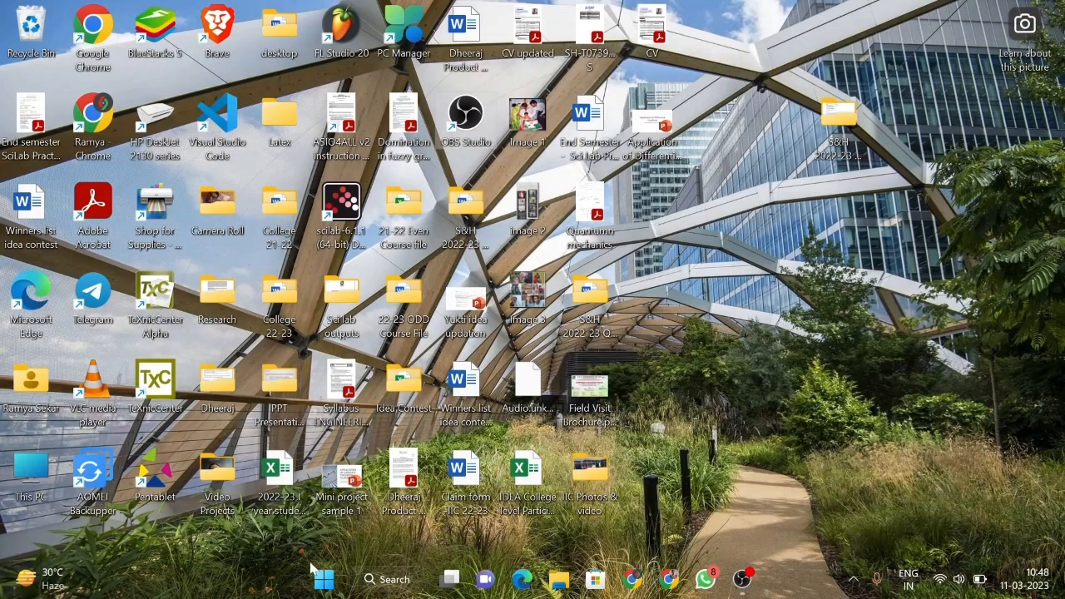
Step: Find the RStudio folder among all installed Windows apps and launch RStudio from it
left_click(324, 582)
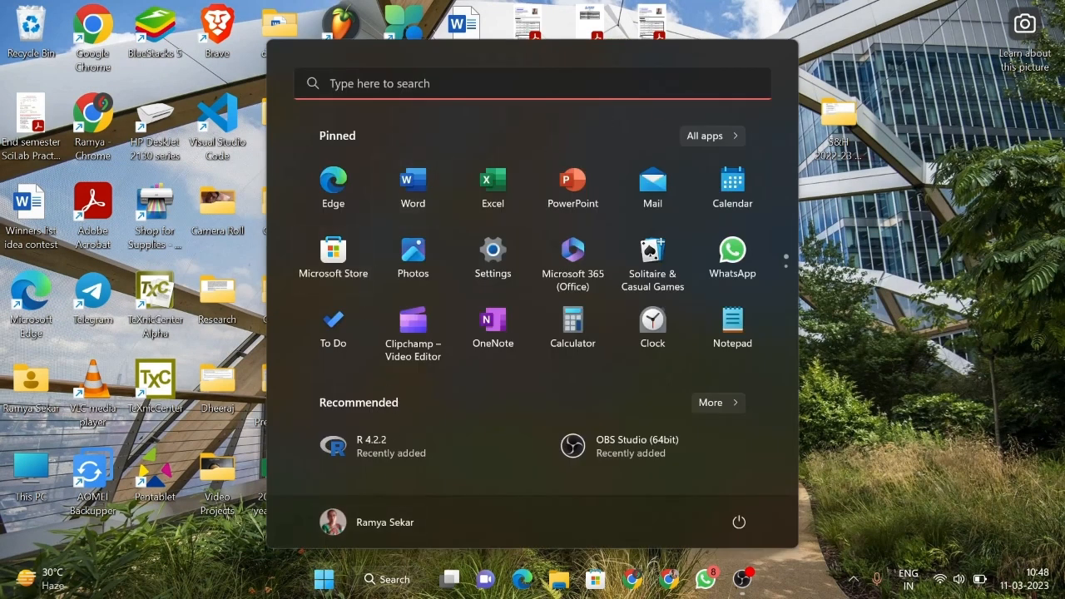
left_click(708, 136)
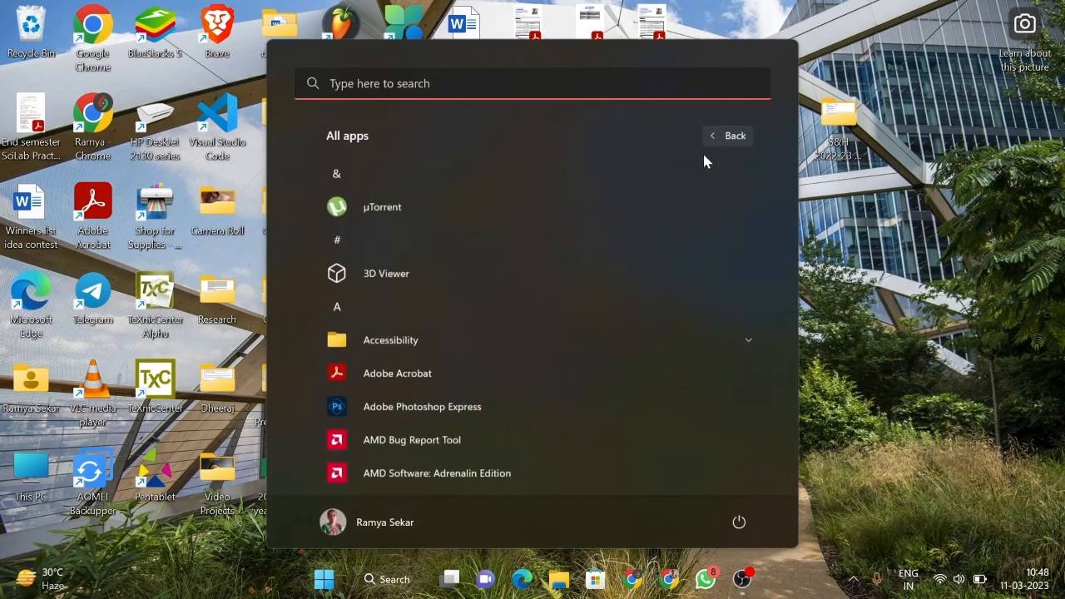
scroll(480, 358, "down", 15)
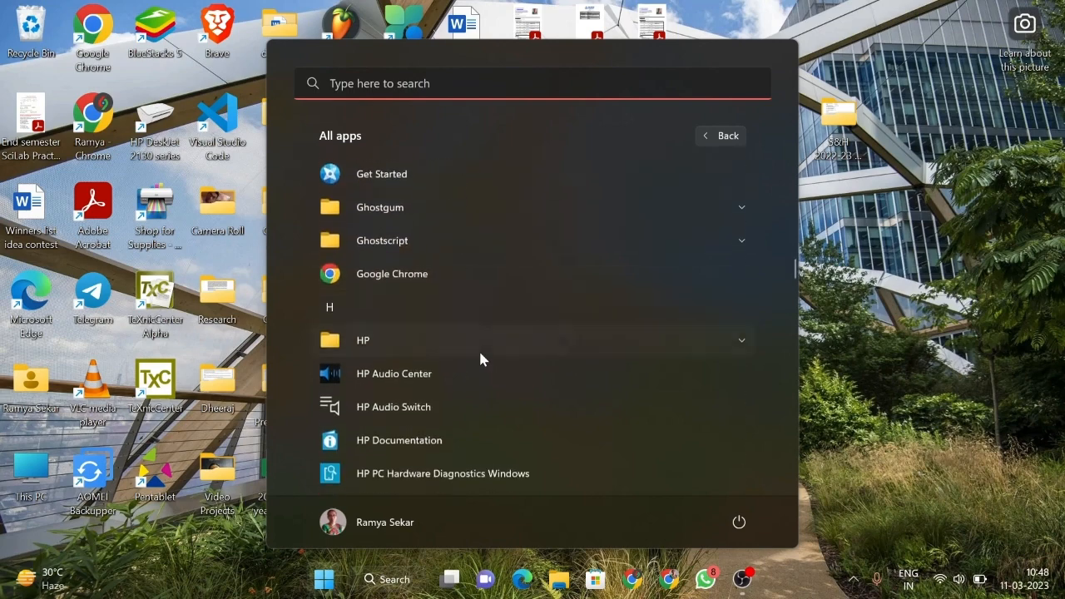
scroll(481, 358, "down", 6)
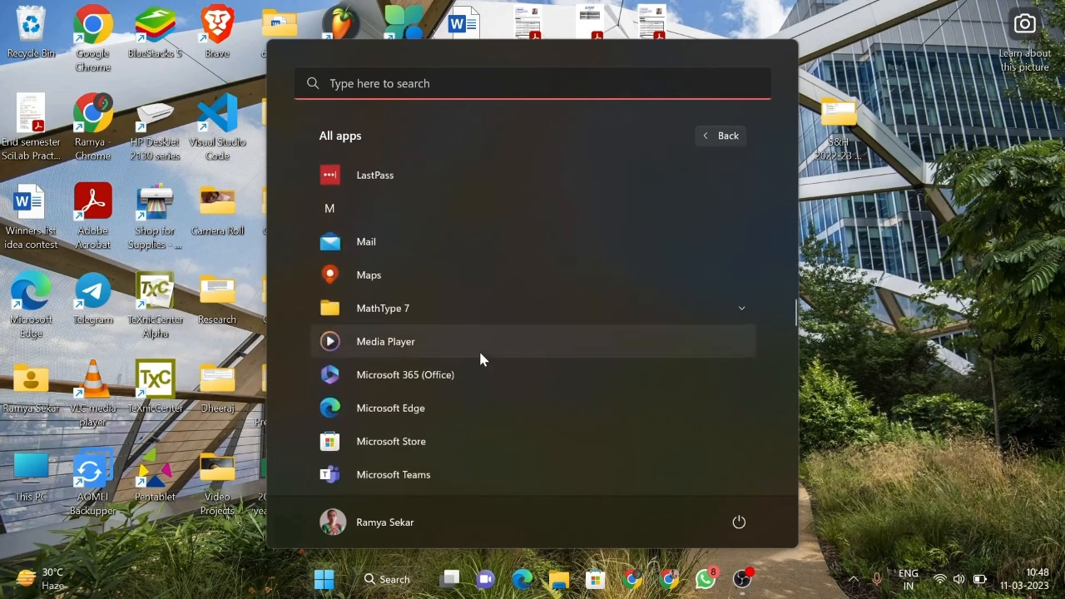
scroll(481, 358, "up", 3)
scroll(480, 360, "down", 10)
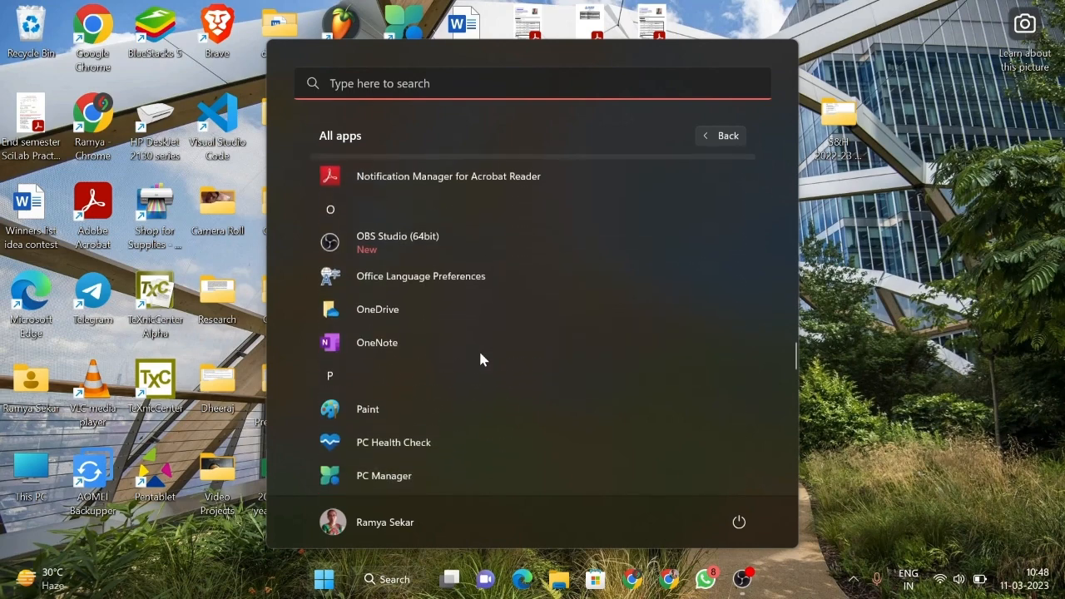
scroll(480, 359, "down", 8)
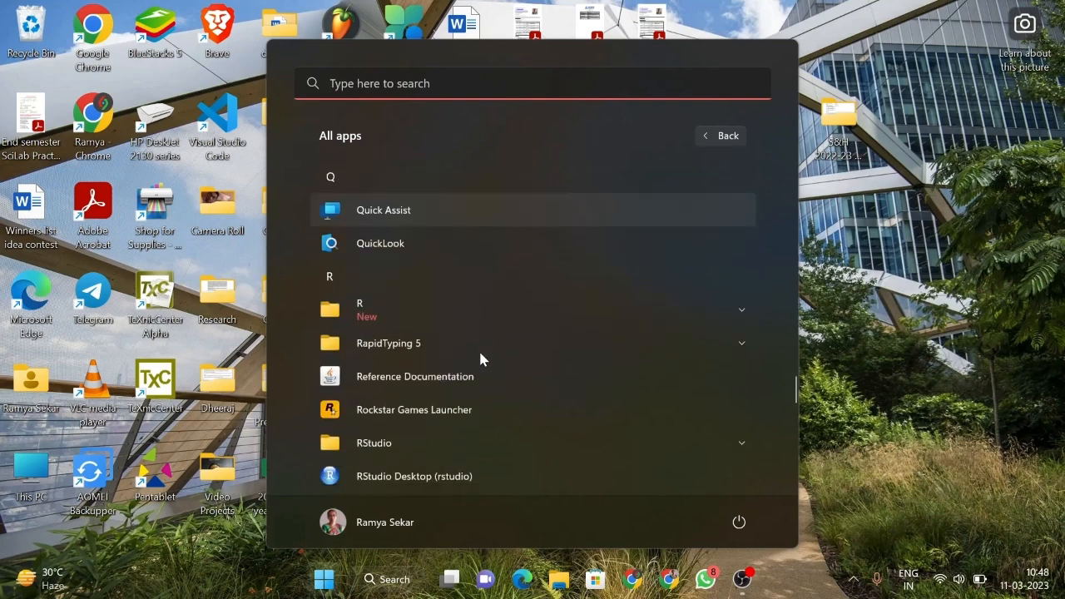
left_click(404, 395)
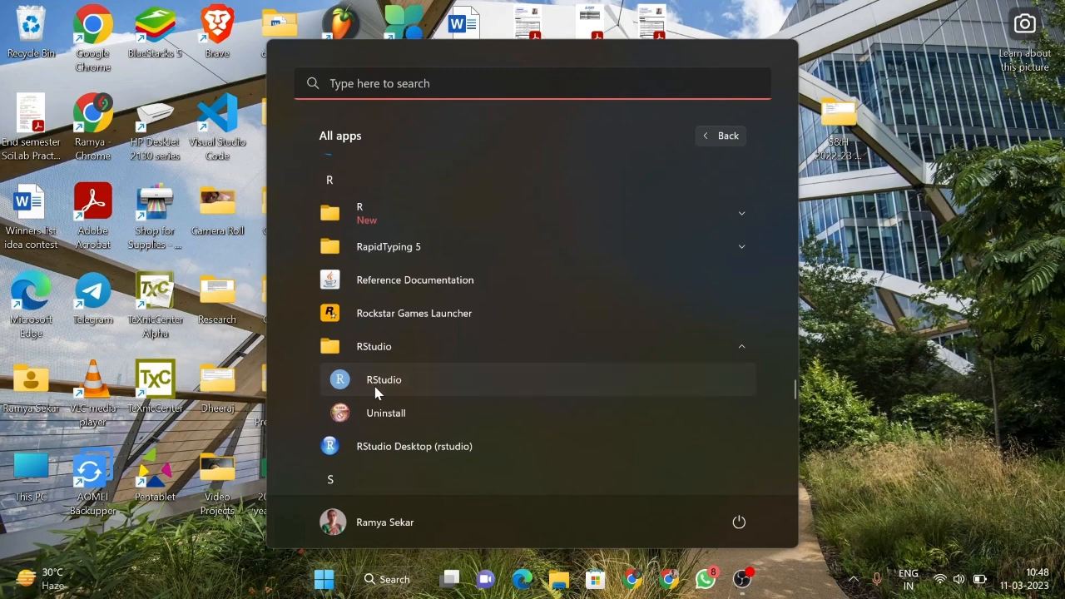
left_click(376, 387)
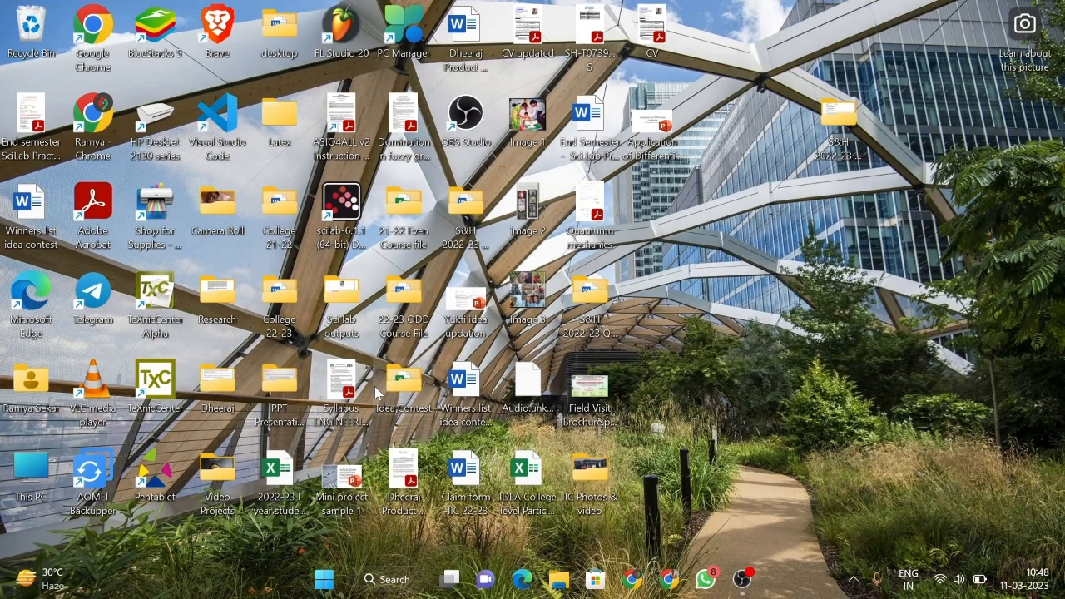